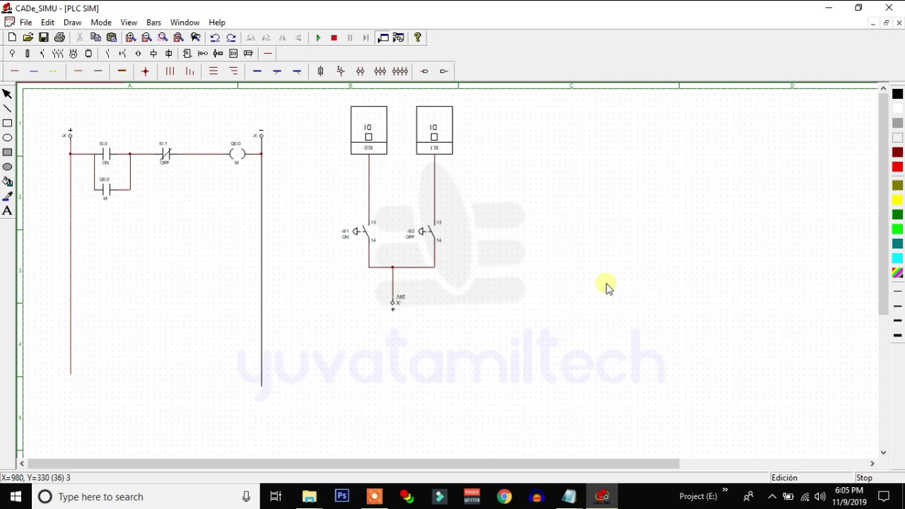
Start a new drawing and give the sheet a custom format with height 280 and a larger width
left_click(12, 37)
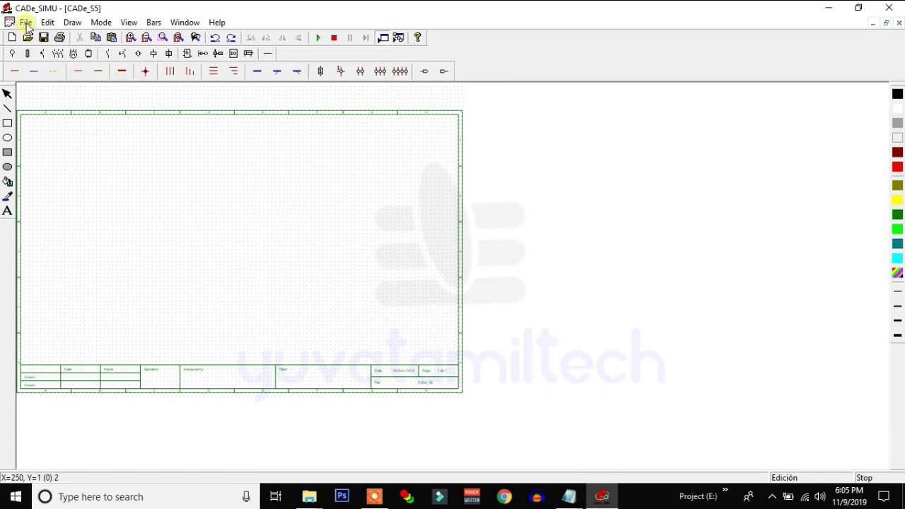
left_click(26, 22)
left_click(42, 197)
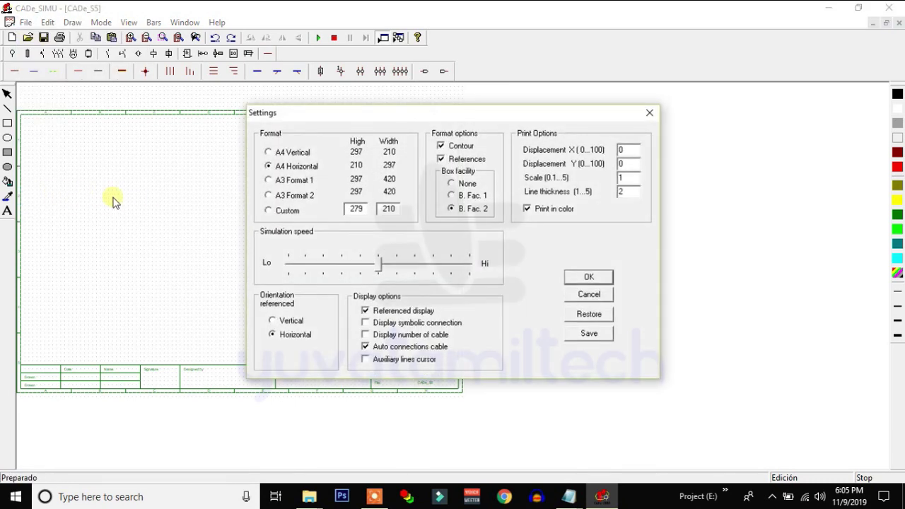
left_click(277, 211)
left_click_drag(366, 209, 320, 210)
type("280")
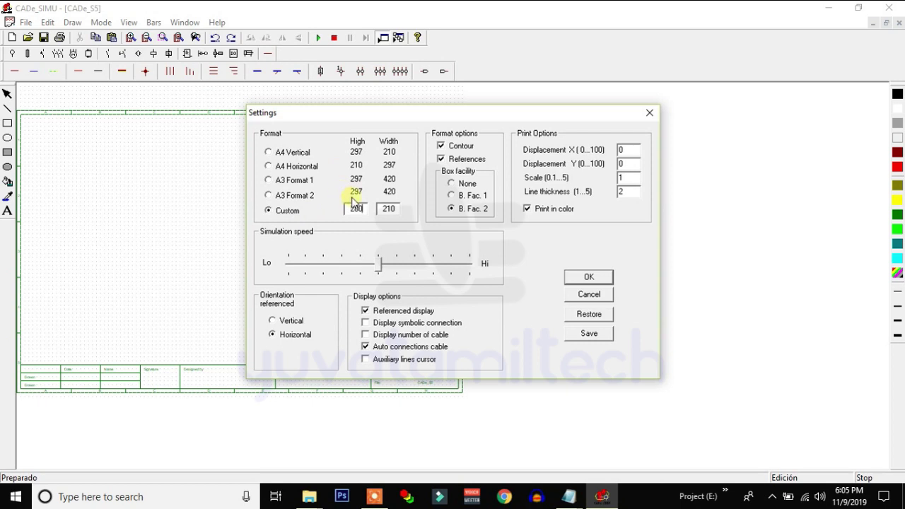
left_click_drag(401, 212, 369, 207)
type("500")
left_click(590, 334)
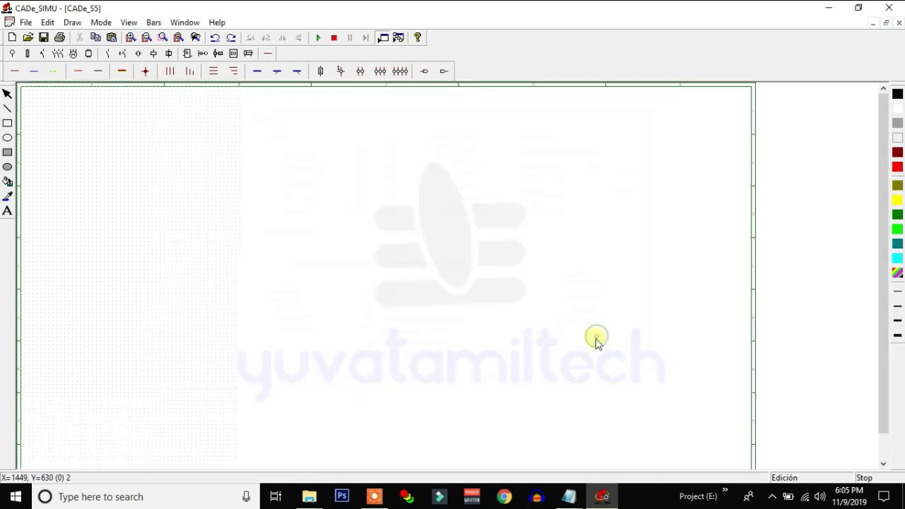
Display the ladder-logic symbol bar using the Ladder toolbar button
scroll(584, 275, "down", 1)
scroll(573, 263, "up", 1)
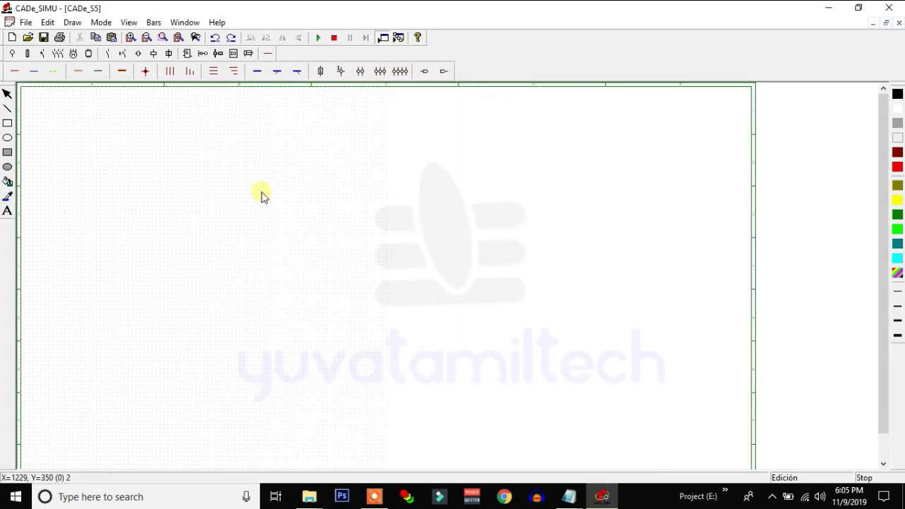
left_click(203, 54)
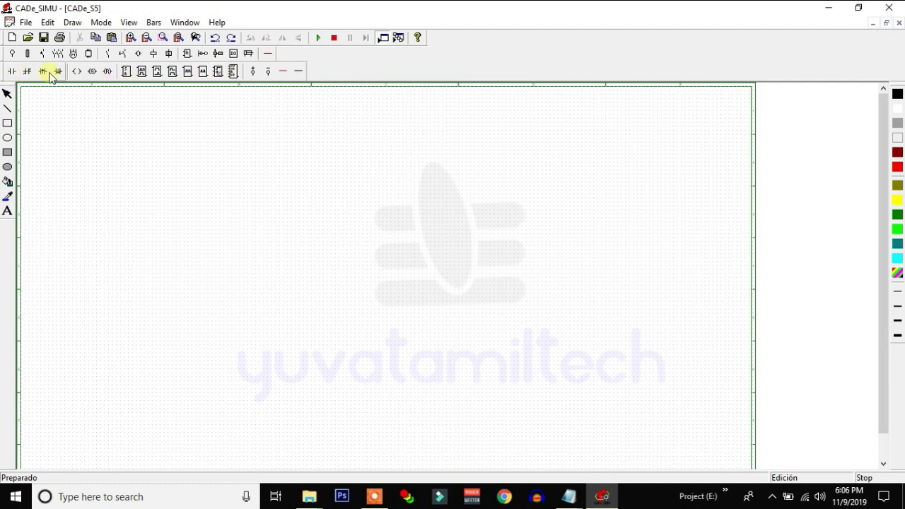
Place a positive power terminal at top left and a 0V terminal to its right
left_click(254, 72)
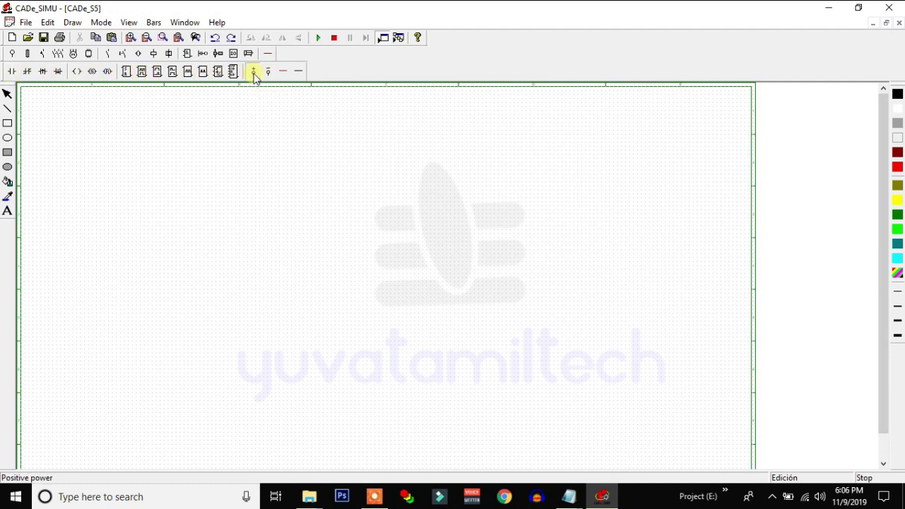
left_click(63, 134)
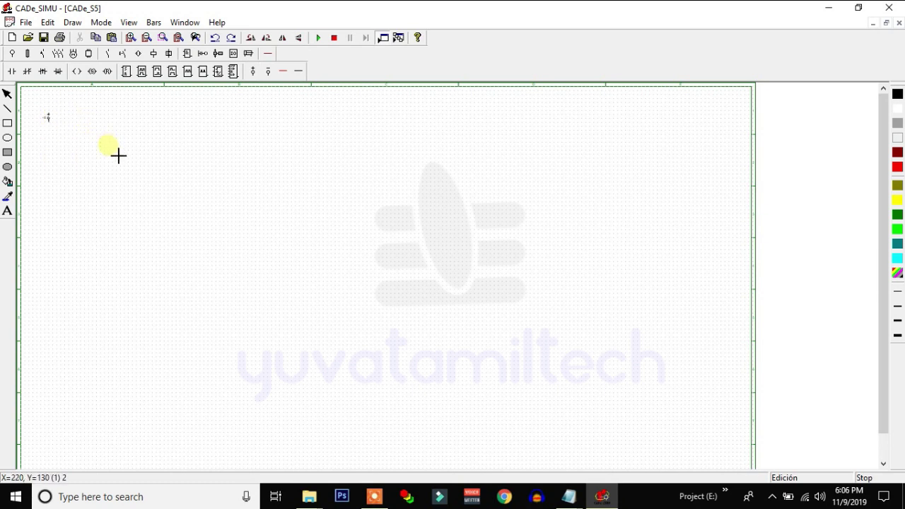
left_click(268, 73)
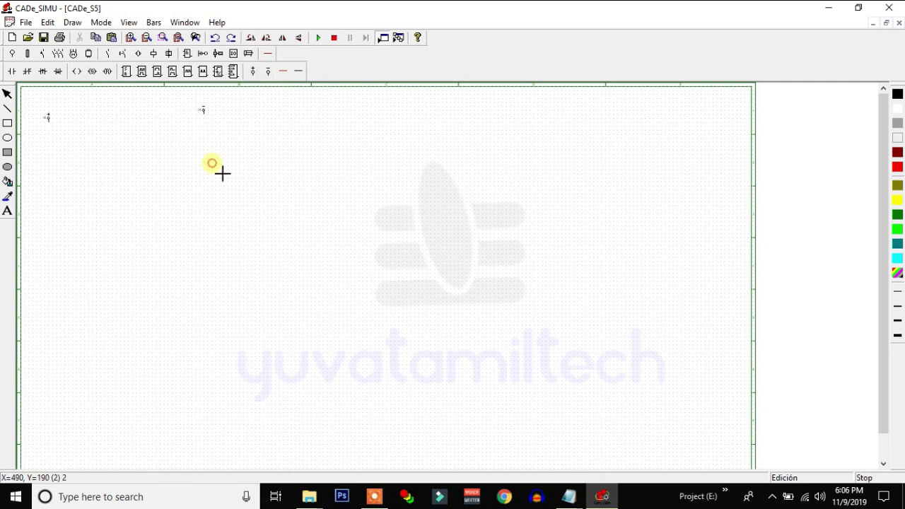
left_click(203, 116)
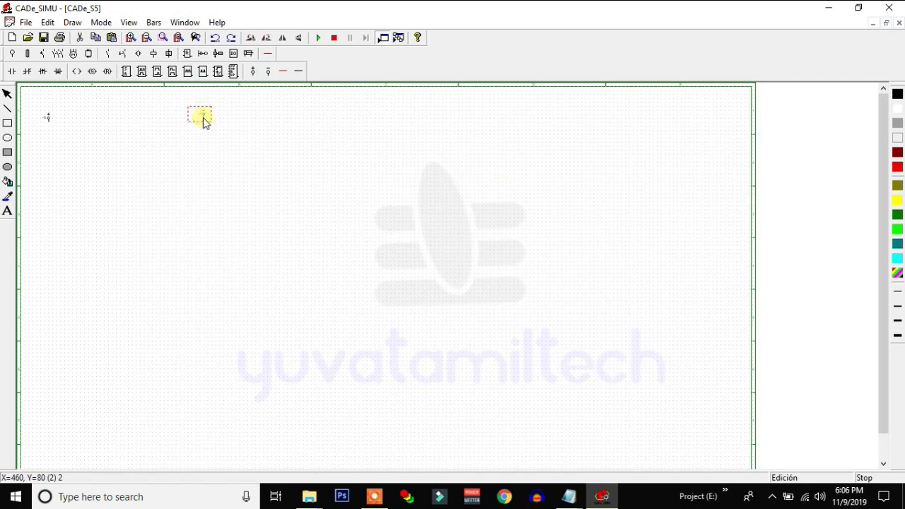
Draw a red rail down from the + terminal and a black rail down from 0V
left_click(280, 73)
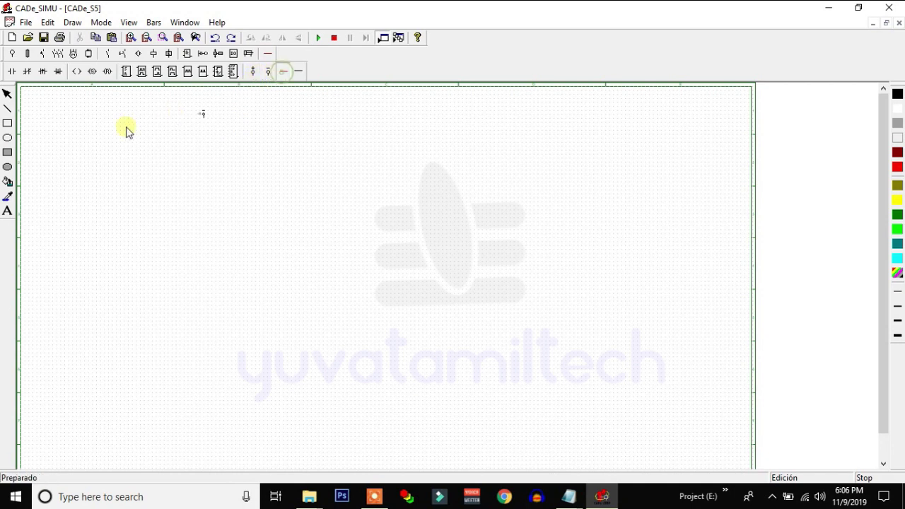
left_click_drag(48, 120, 48, 280)
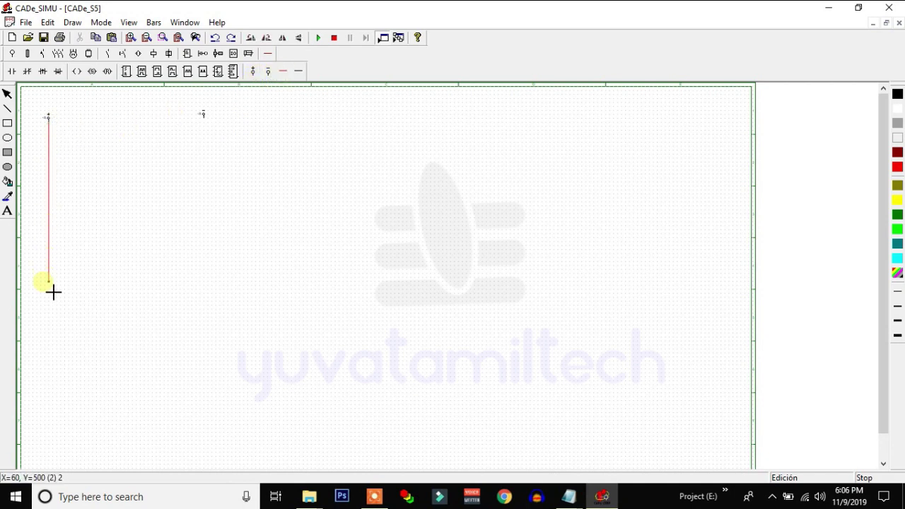
left_click(298, 74)
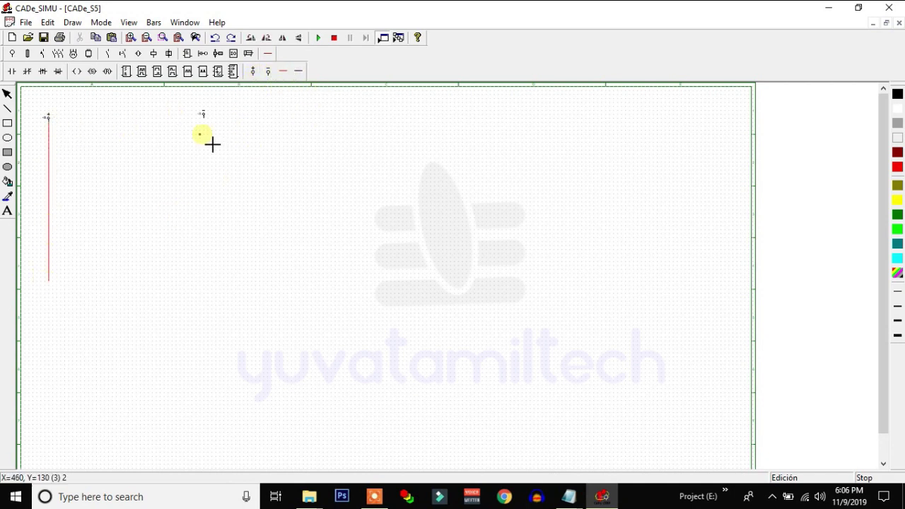
left_click_drag(216, 133, 202, 282)
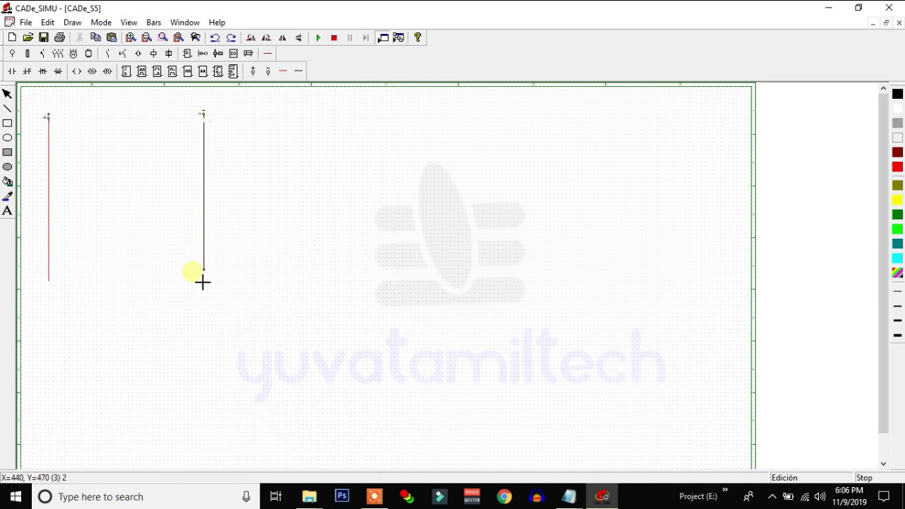
left_click(291, 207)
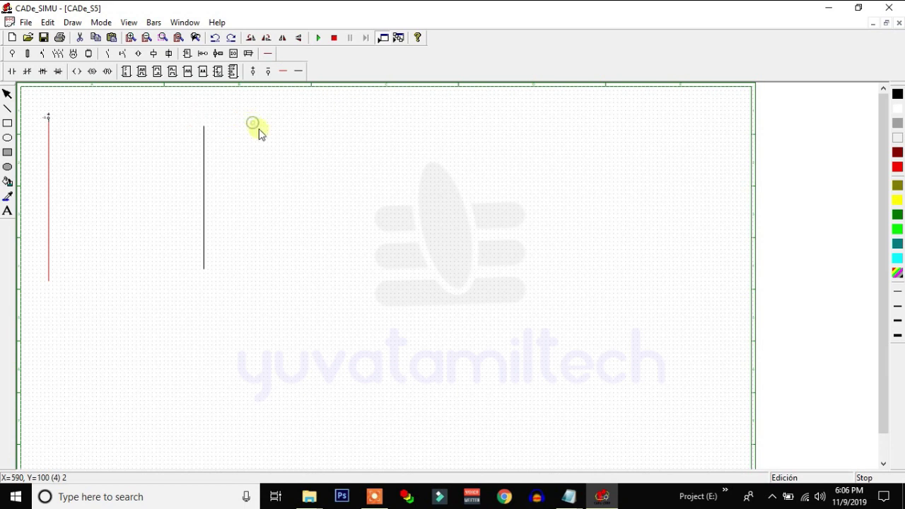
Place a normally open contact, a normally closed contact and an output coil on the top rung
left_click(10, 71)
left_click(79, 149)
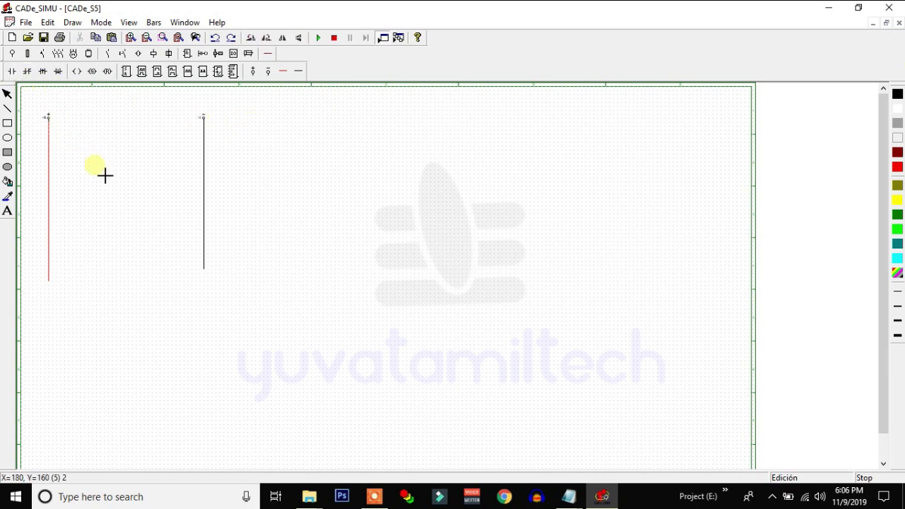
left_click(27, 72)
left_click(113, 151)
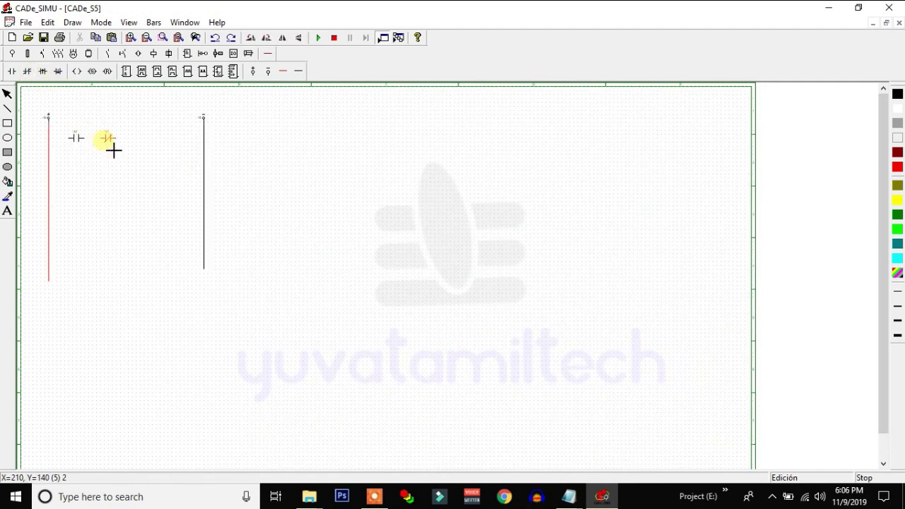
left_click(76, 71)
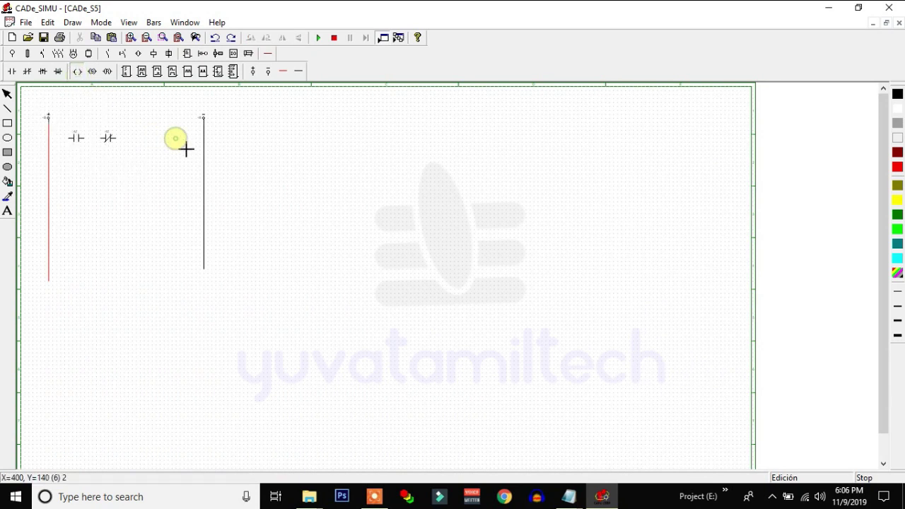
left_click(150, 174)
Place a second normally open contact directly below the first one
left_click(12, 72)
left_click(74, 164)
left_click(85, 173)
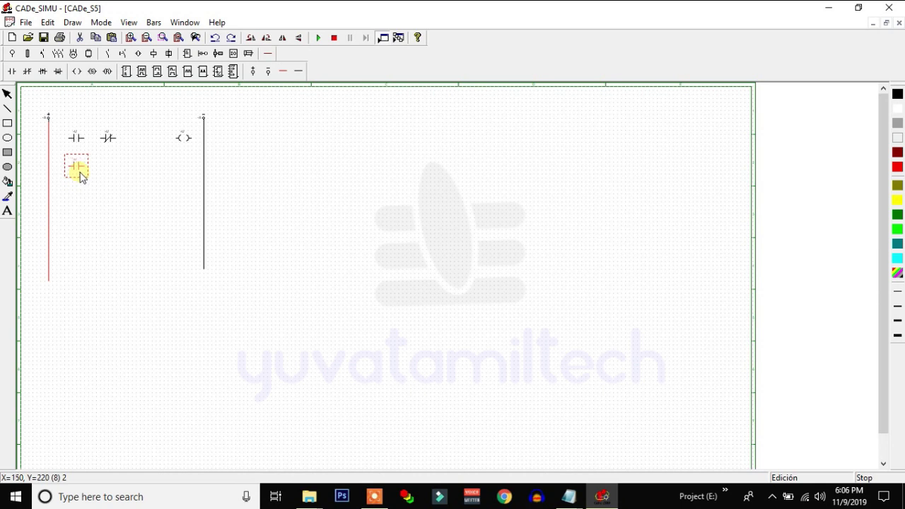
left_click(84, 178)
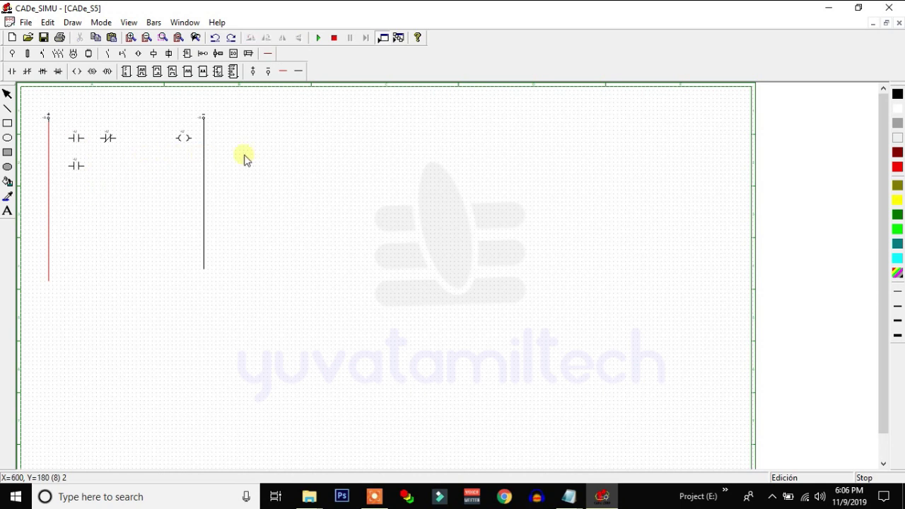
left_click(283, 70)
Wire the stacked contacts in parallel, the left rail to the upper contact, and the coil to the right rail
left_click_drag(74, 138, 73, 165)
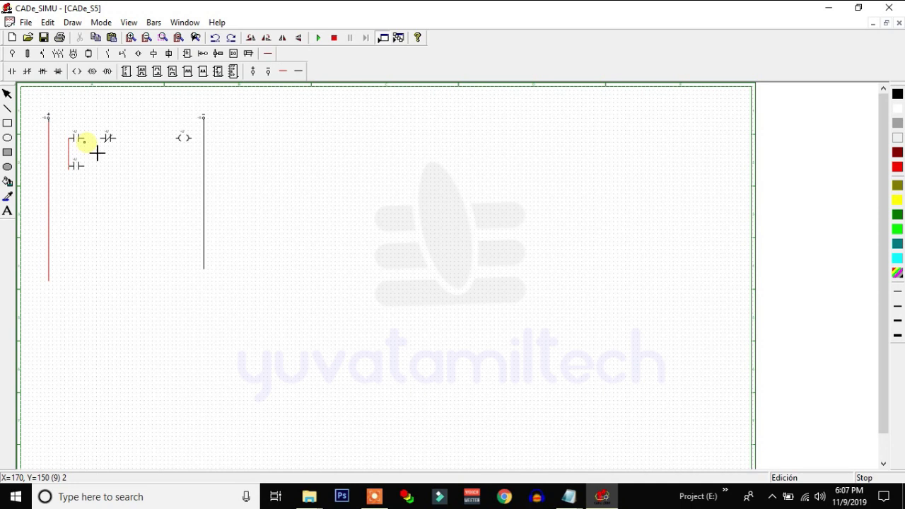
left_click_drag(96, 152, 94, 176)
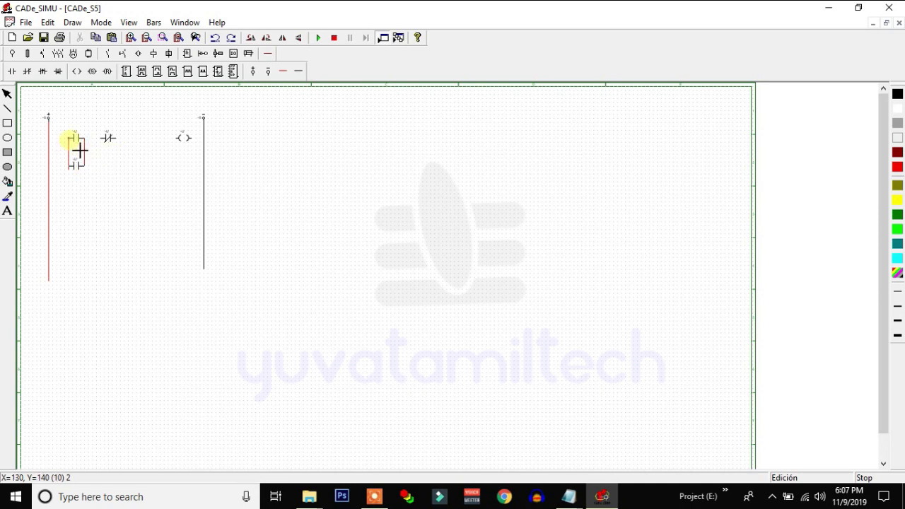
mouse_move(69, 154)
left_mouse_down()
mouse_move(61, 150)
mouse_move(203, 152)
left_mouse_up()
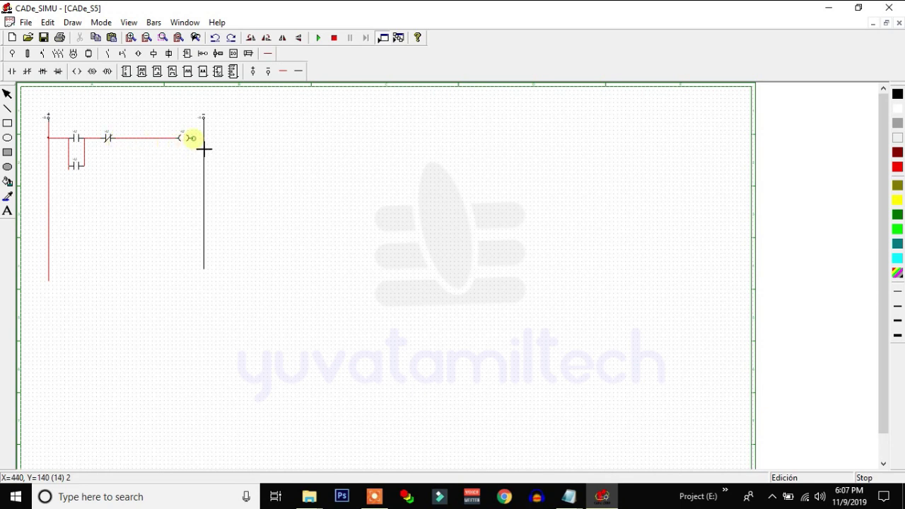
left_click_drag(203, 152, 218, 152)
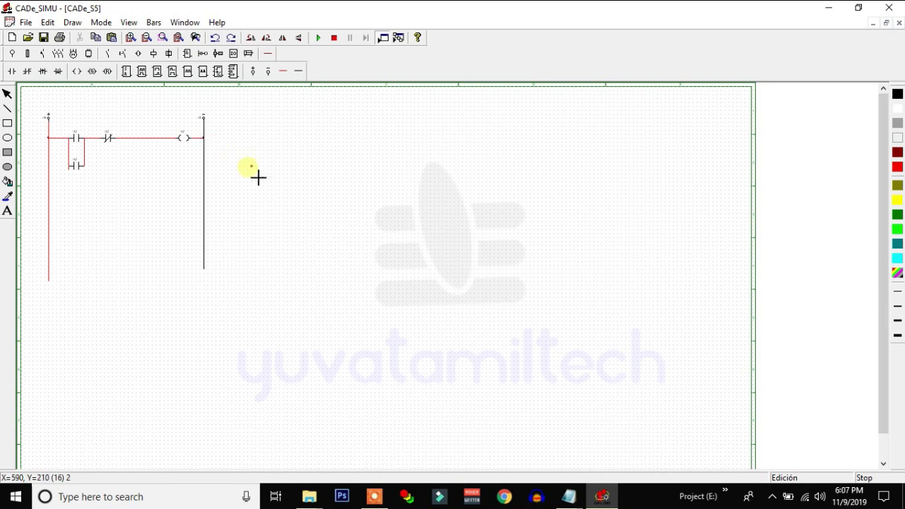
left_click(295, 169)
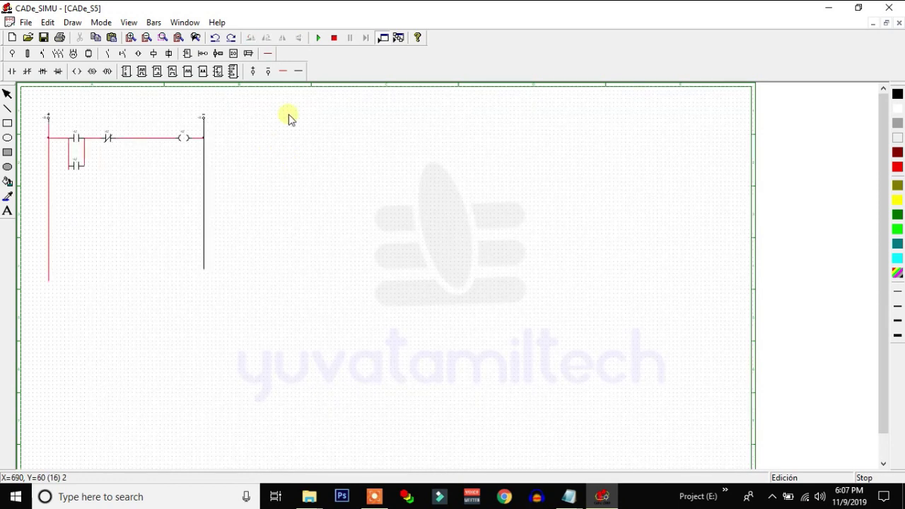
left_click(130, 38)
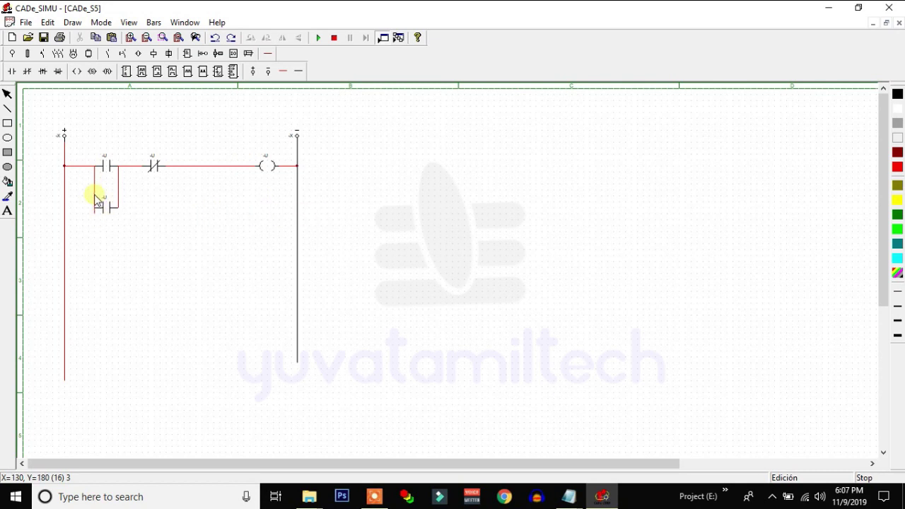
left_click_drag(94, 194, 113, 229)
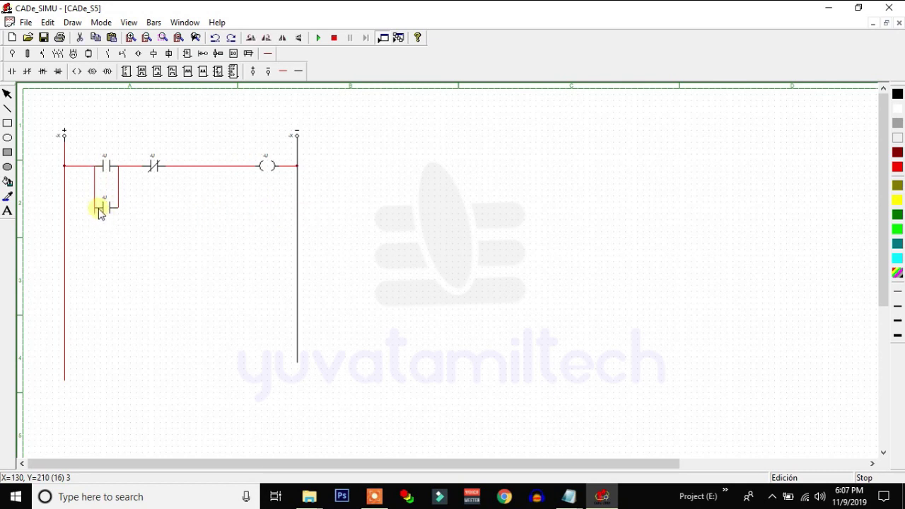
Delete the misplaced branch wire, reconnect the lower contact to the rung, and show the PLC I/O components
key("Delete")
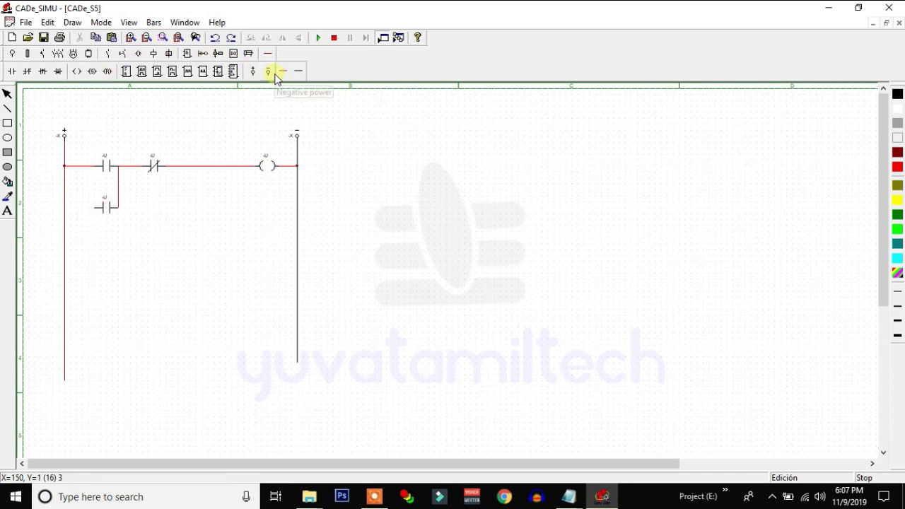
left_click(101, 212)
left_click_drag(97, 208, 94, 167)
left_click(193, 231)
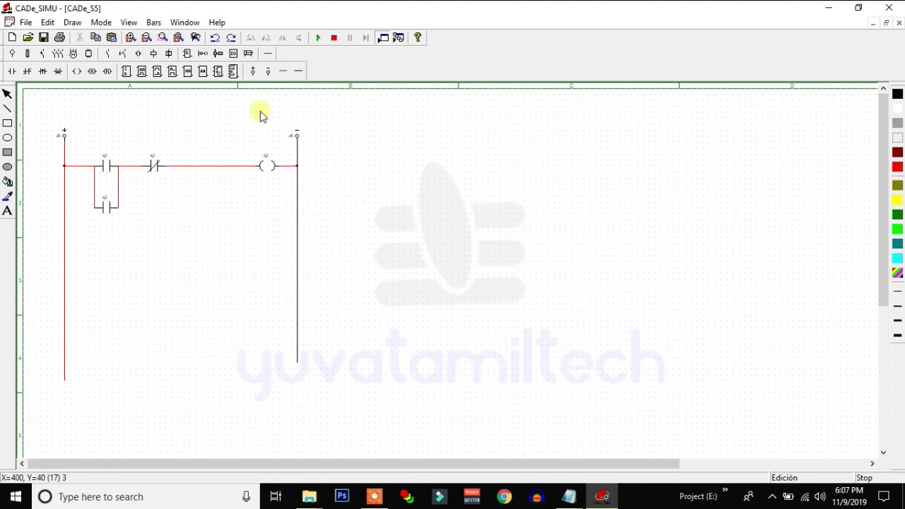
left_click(235, 55)
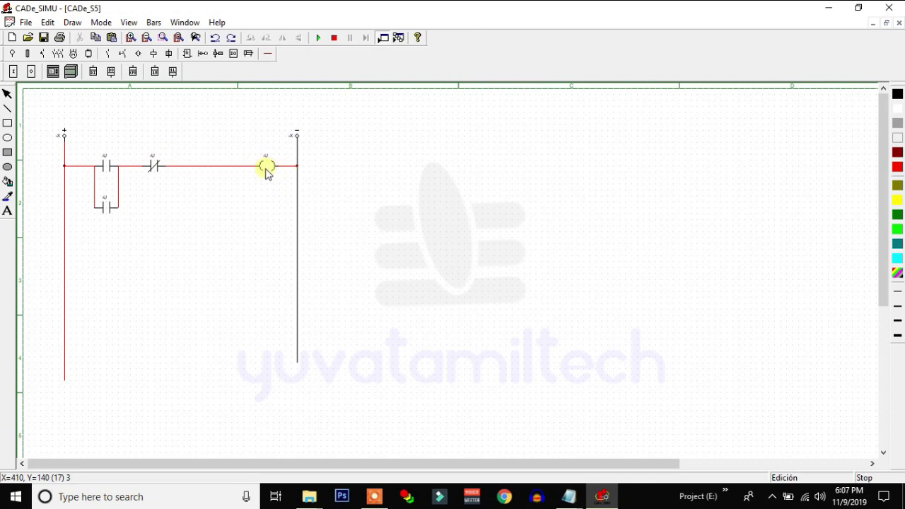
Place a PLC digital input block beside the ladder, rotated upside down
left_click(94, 72)
left_click(481, 150)
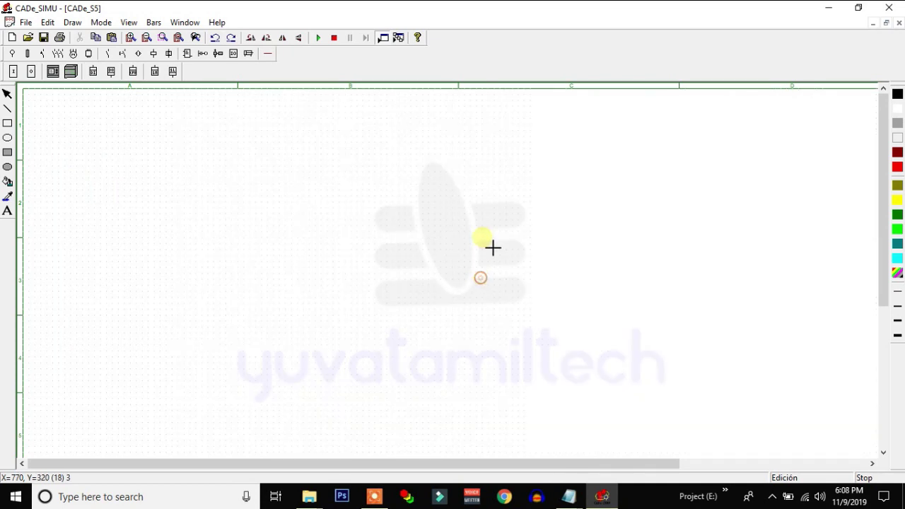
left_click(481, 188)
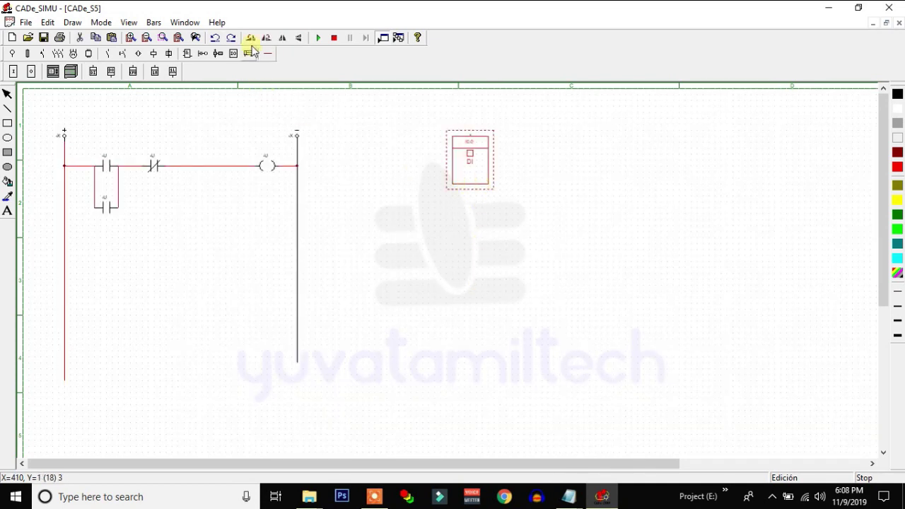
left_click(251, 38)
left_click(251, 38)
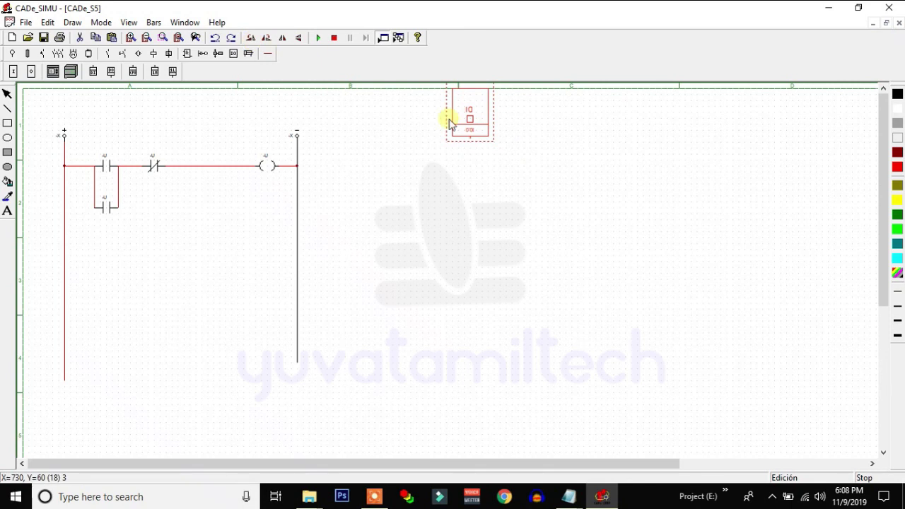
left_click_drag(481, 105, 477, 146)
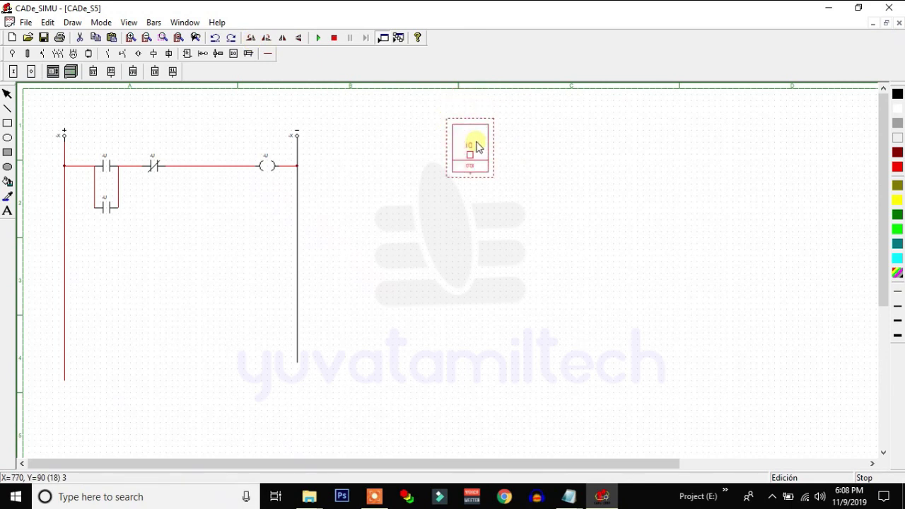
left_click(531, 172)
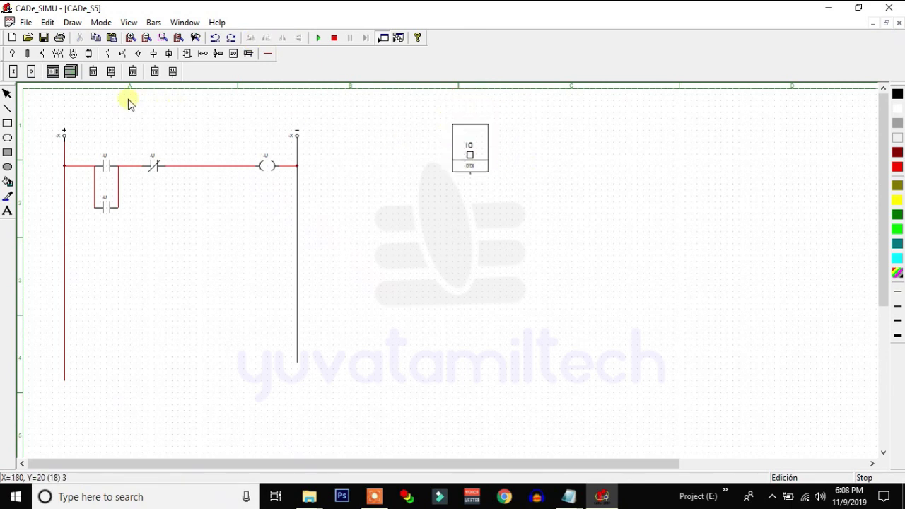
Copy the digital input block and set the copy just to its right
left_click(477, 143)
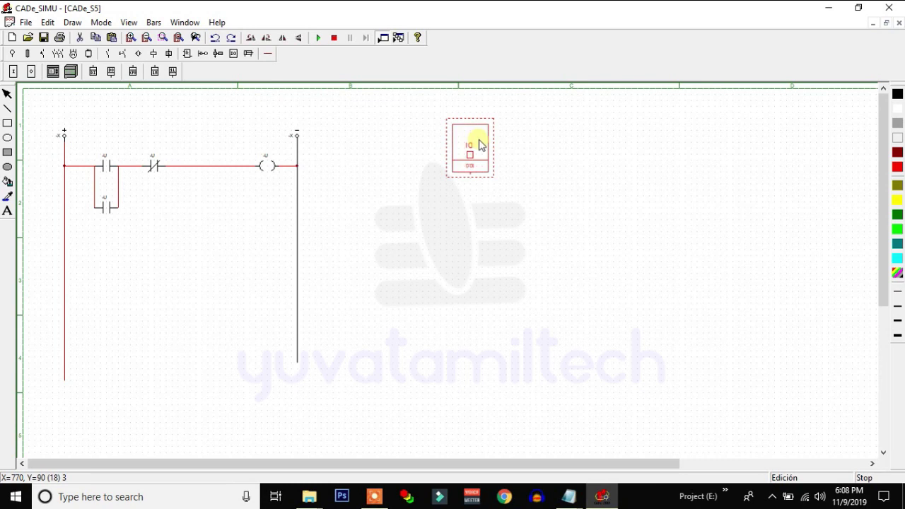
key("ctrl+c")
key("ctrl+v")
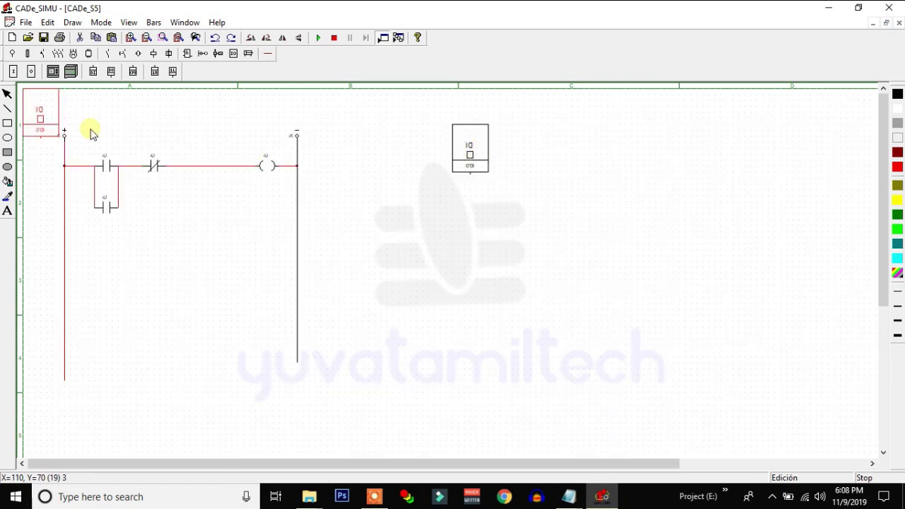
left_click_drag(47, 112, 531, 144)
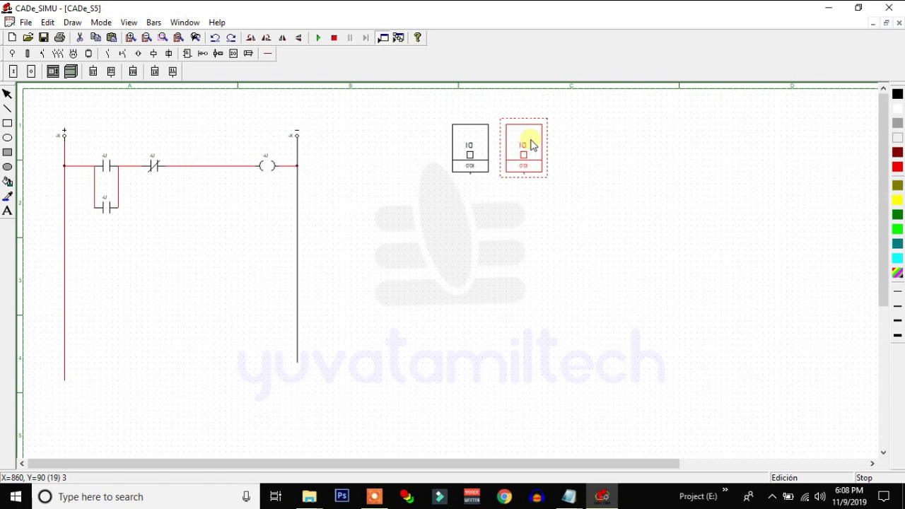
left_click_drag(473, 172, 479, 165)
double_click(479, 166)
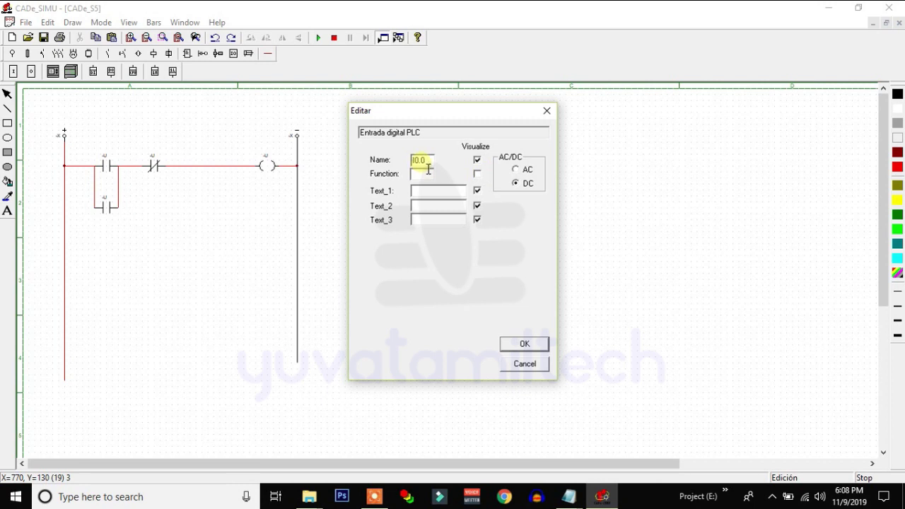
Name the first digital input I0.0 with function ON
left_click_drag(438, 166, 419, 164)
type("N")
left_click(519, 343)
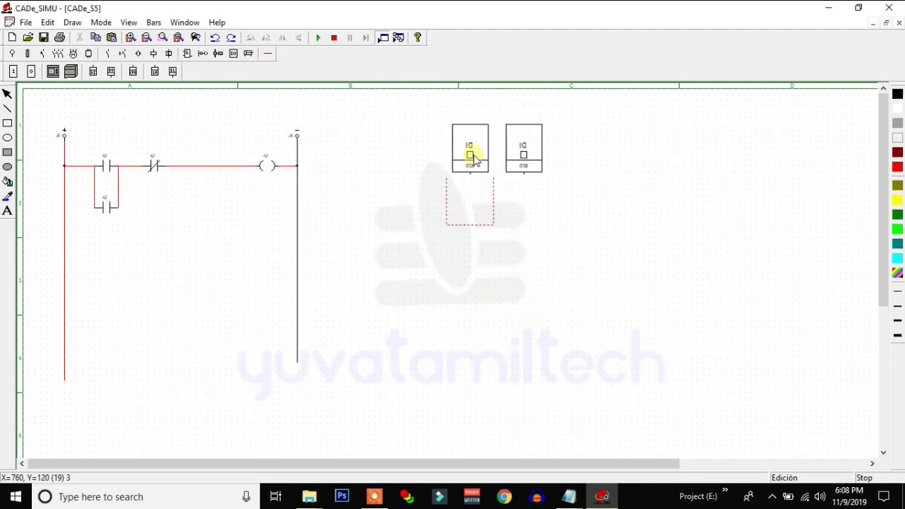
left_click(485, 162)
left_click(453, 135)
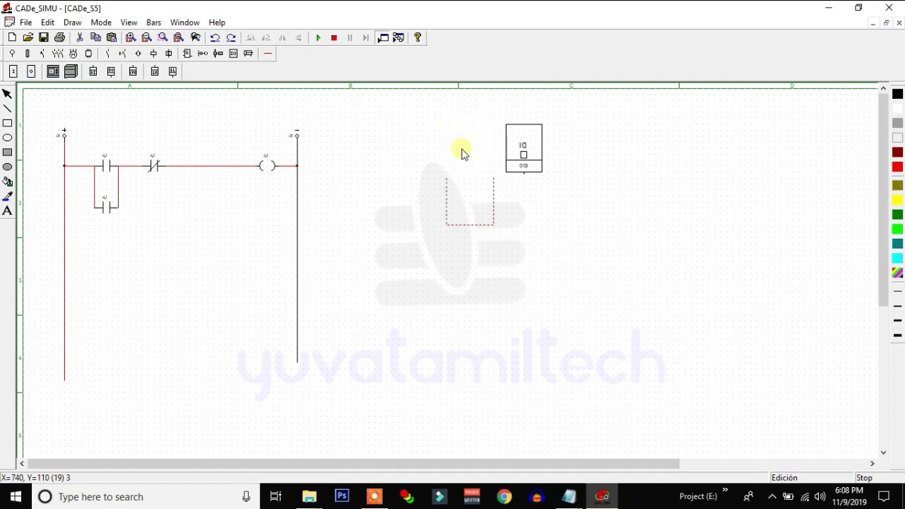
left_click(412, 122)
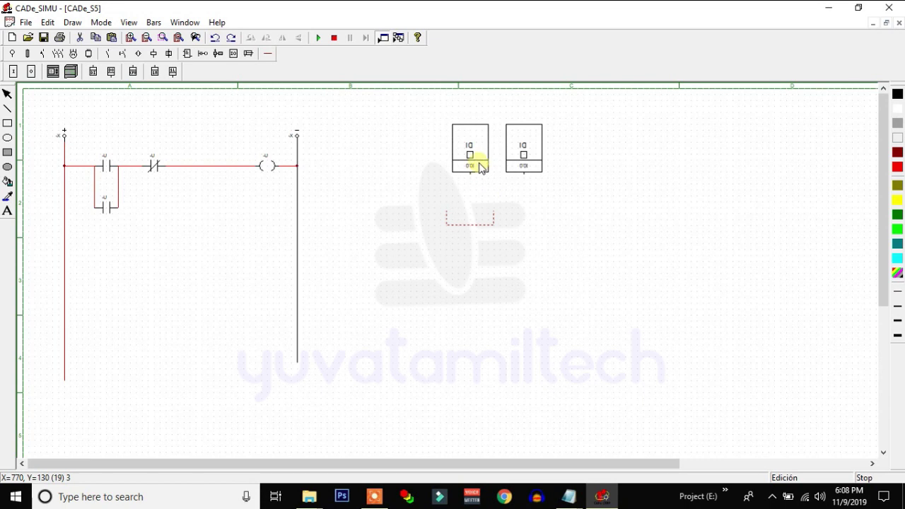
Set the second digital input to I0.1 with function OFF
left_click(479, 167)
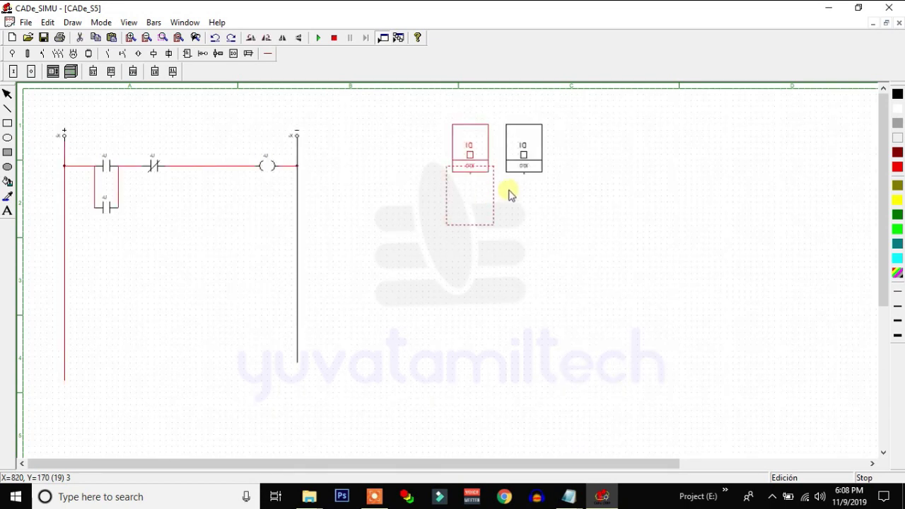
left_click(487, 165)
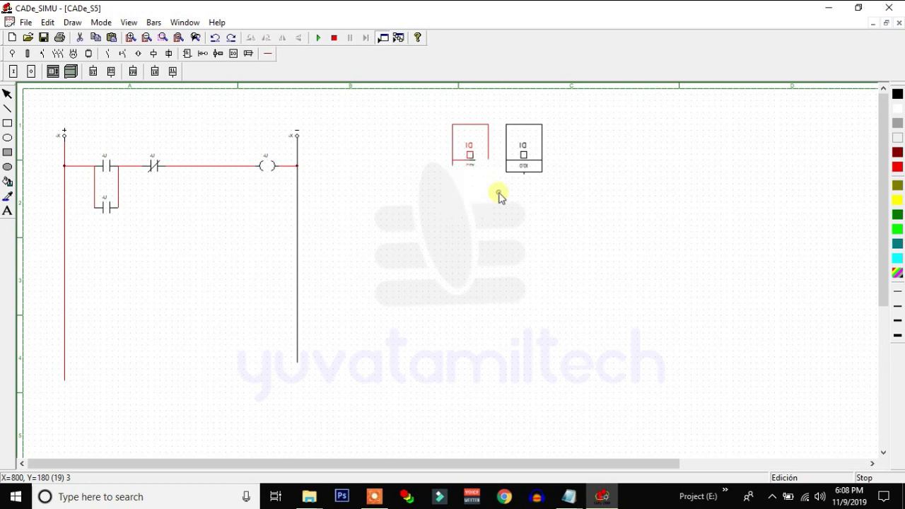
left_click(335, 38)
double_click(522, 155)
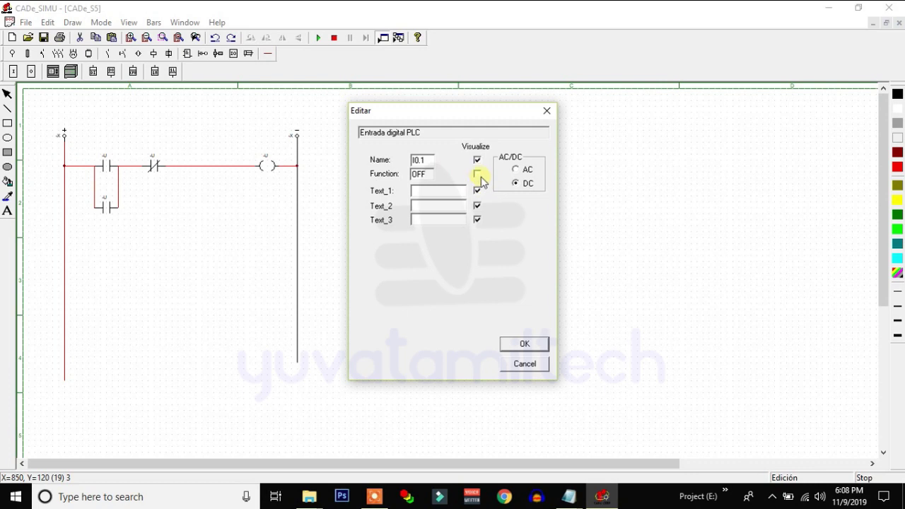
left_click(524, 344)
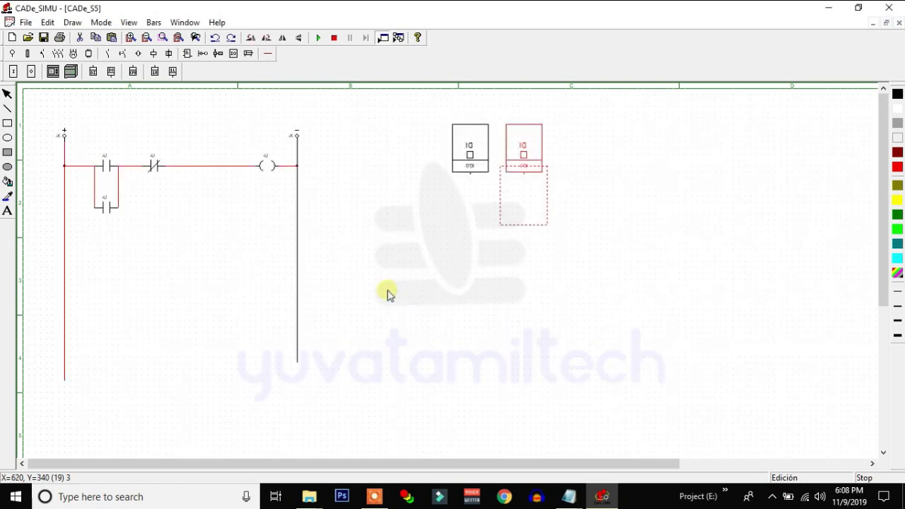
double_click(106, 166)
left_click_drag(429, 188, 402, 193)
type("I0")
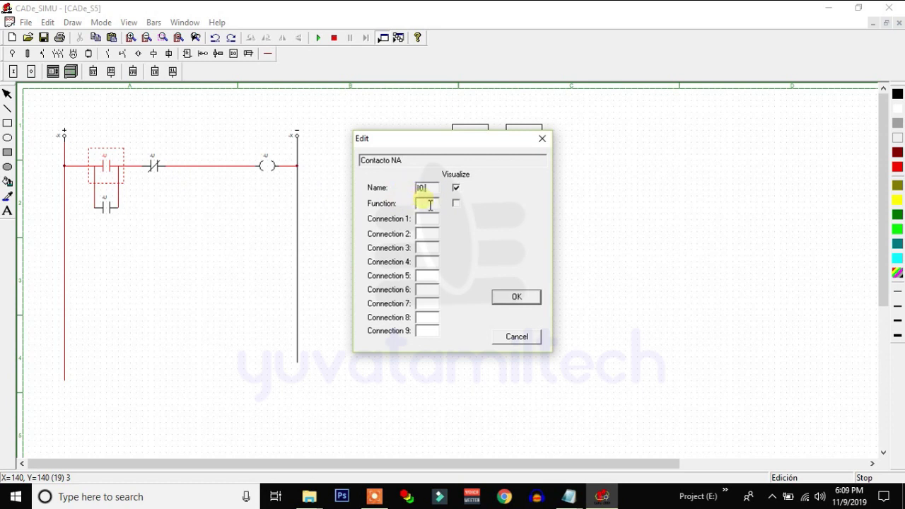
Label the open contact I0.0 with function ON and the closed contact I0.1 OFF
type(".0")
type("N")
left_click(457, 204)
left_click(520, 295)
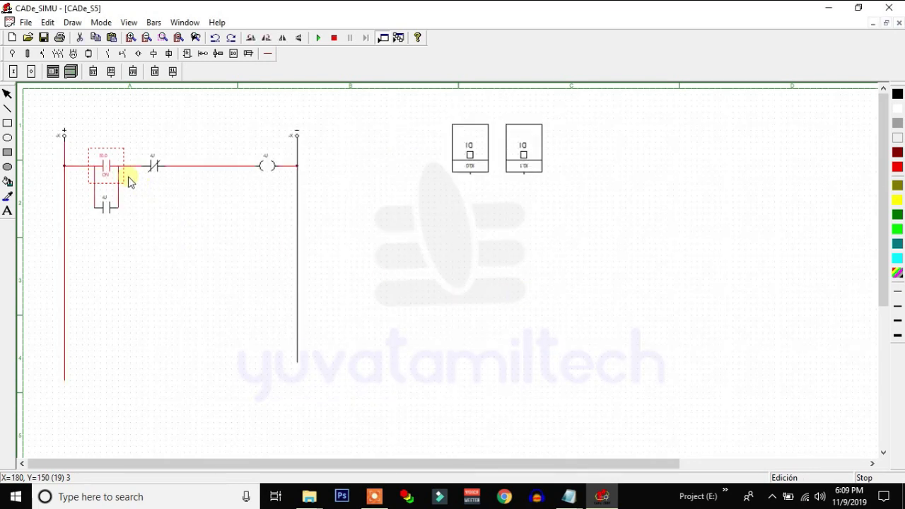
double_click(155, 168)
type("OFF")
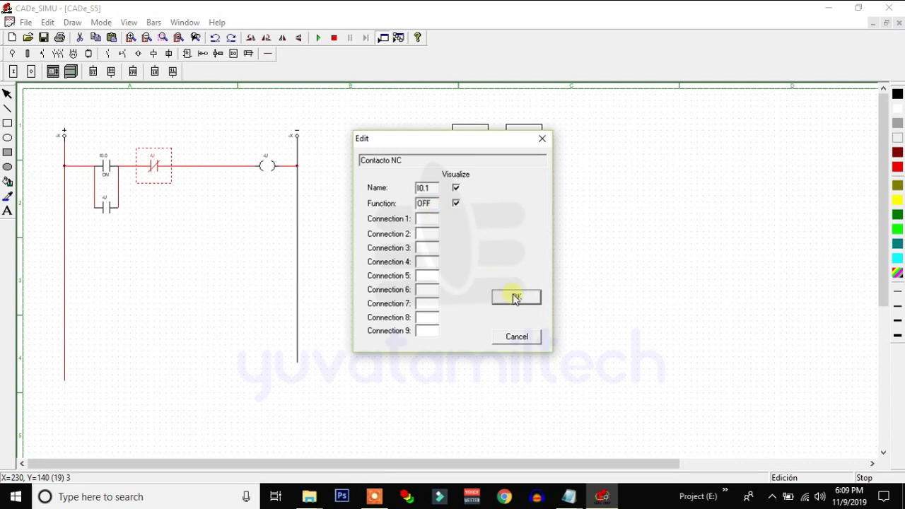
left_click(516, 297)
left_click(182, 260)
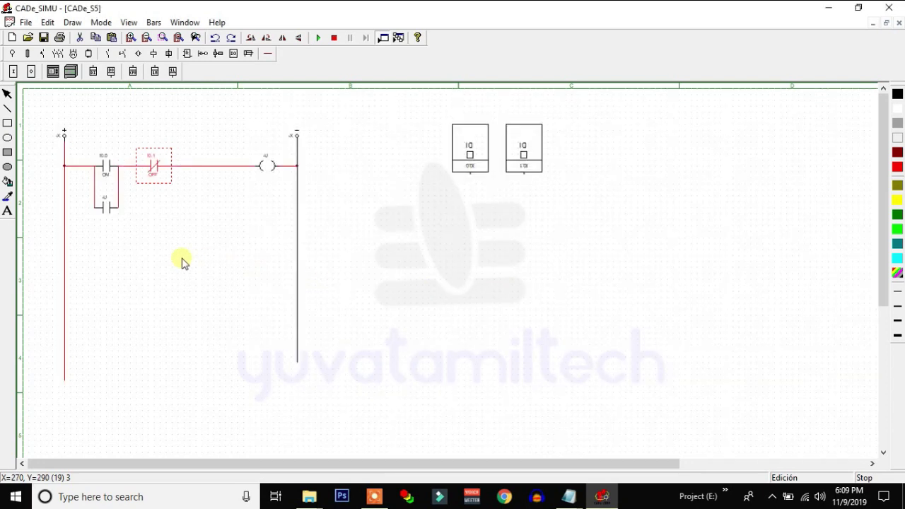
left_click(105, 212)
Set the coil to Q0.0 with function OUT and name the parallel holding contact Q0.0
double_click(271, 170)
type("OUT")
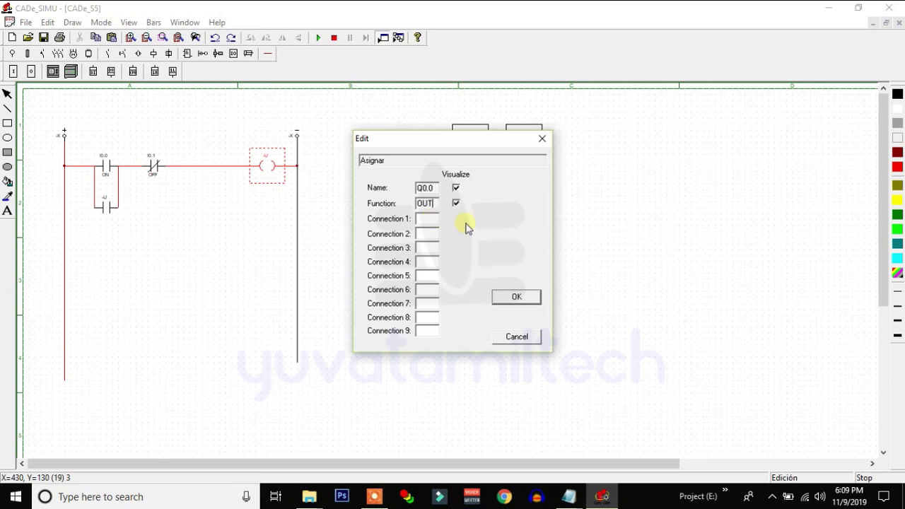
left_click(509, 296)
left_click(198, 262)
double_click(106, 207)
type("Q0")
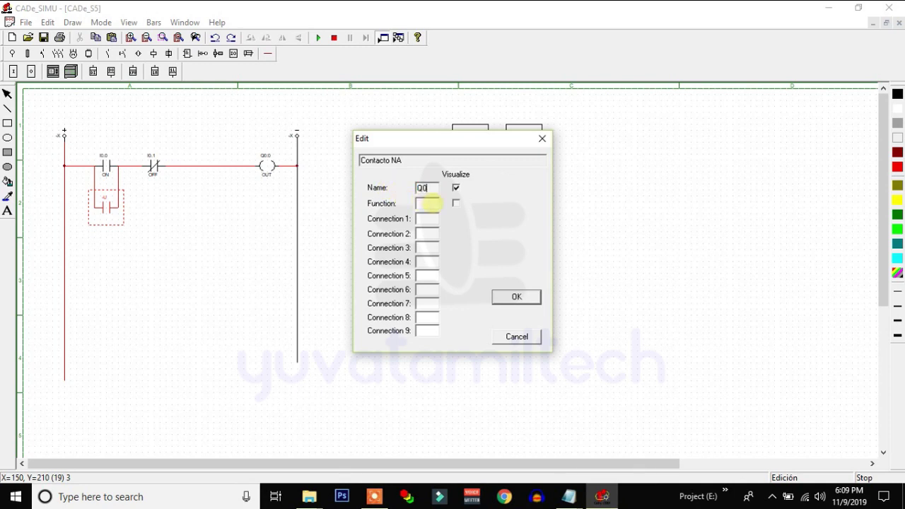
type(".0")
left_click(517, 297)
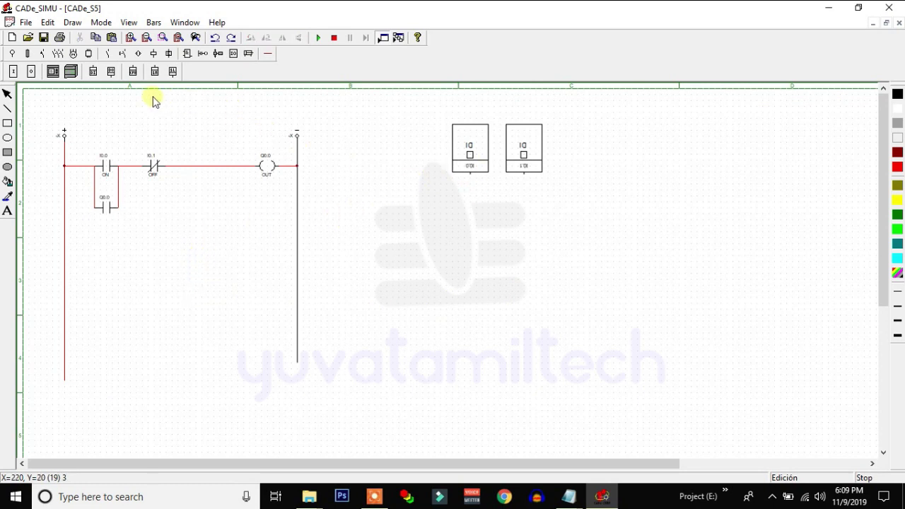
left_click(122, 55)
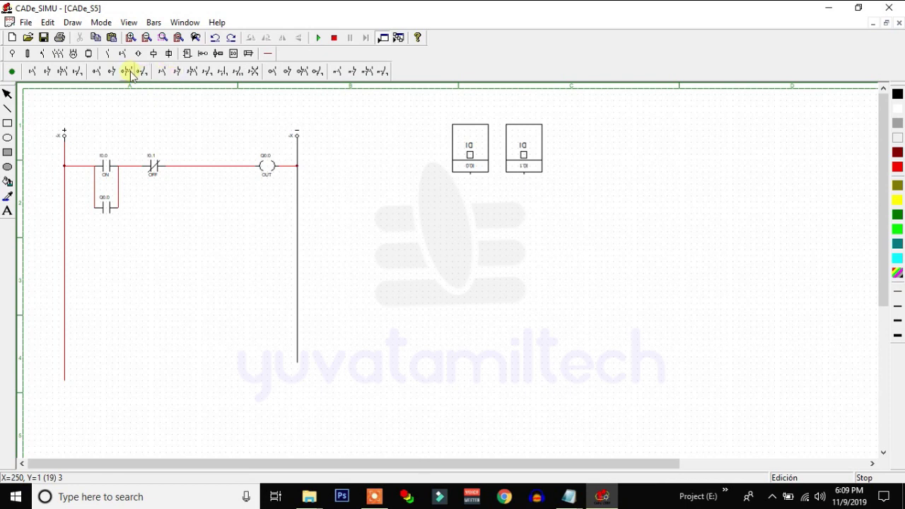
Place two pushbuttons side by side below the PLC input blocks
left_click(98, 74)
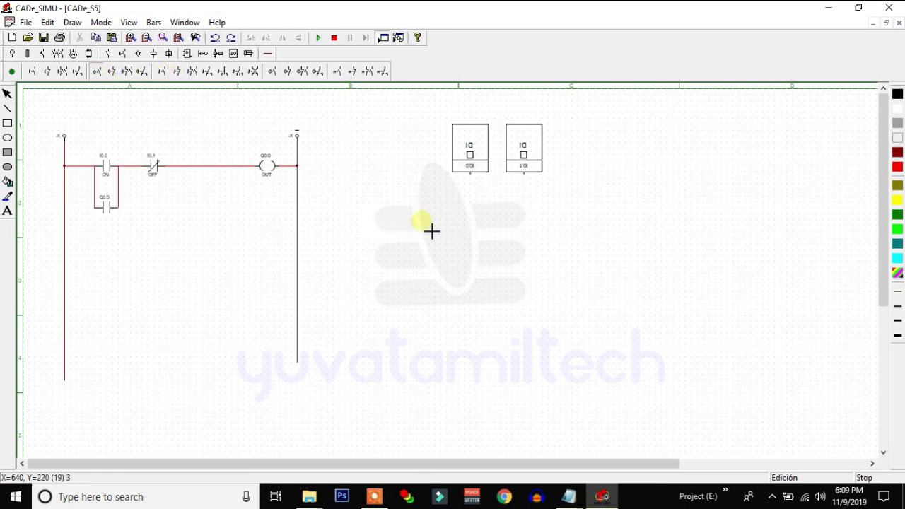
left_click(485, 238)
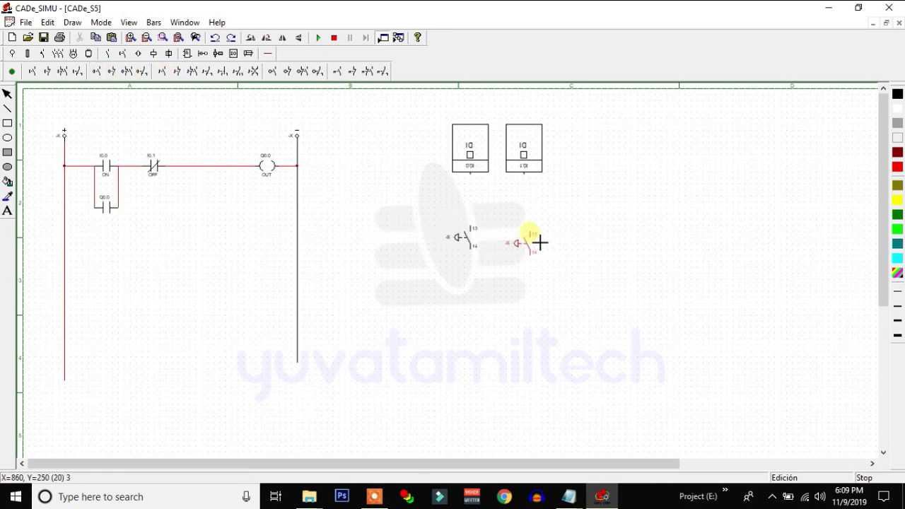
left_click(538, 241)
right_click(523, 291)
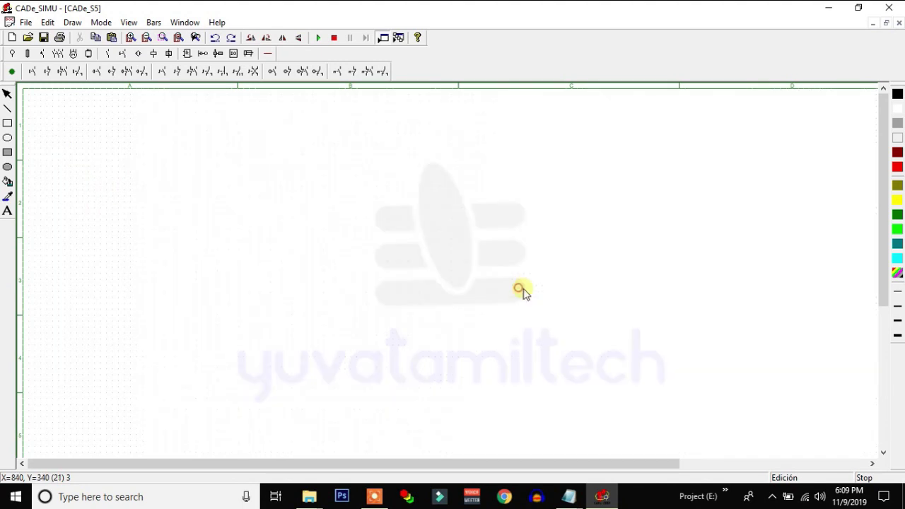
Add a positive supply terminal below the pushbuttons with function 24V shown on the diagram
left_click(268, 54)
left_click(27, 54)
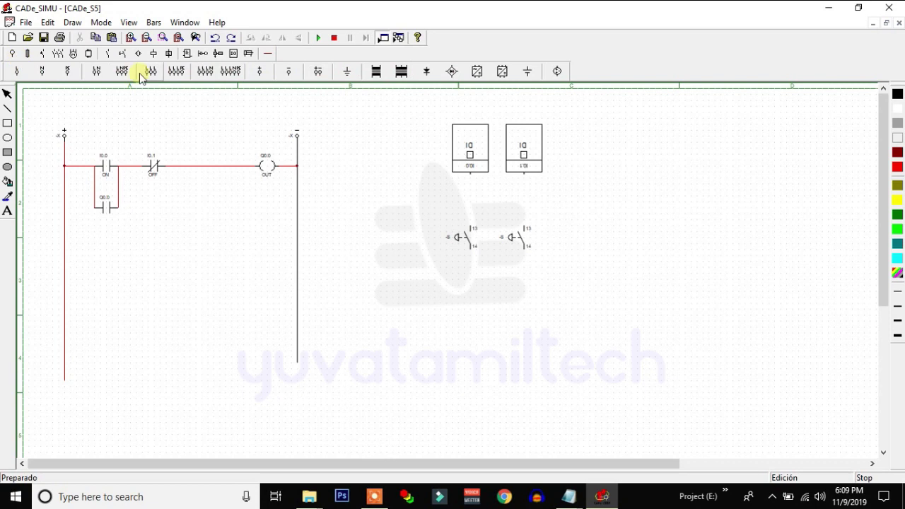
left_click(261, 73)
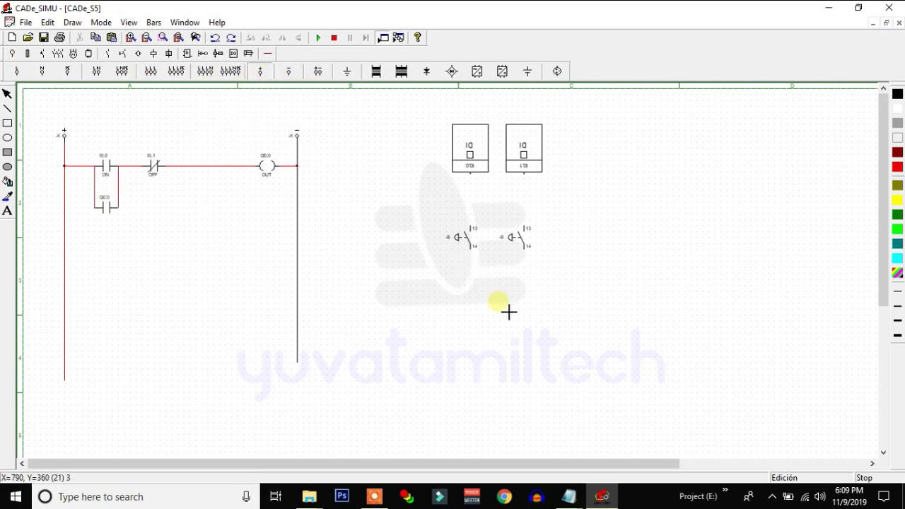
left_click(495, 296)
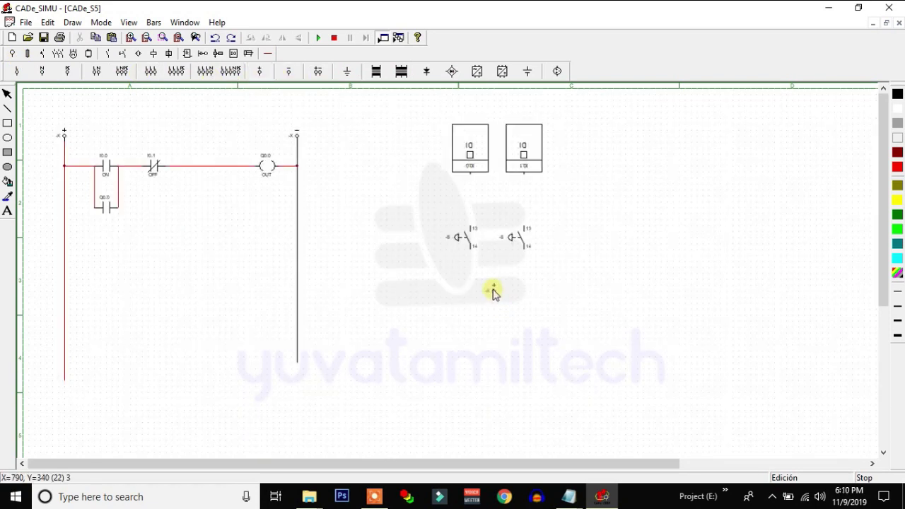
left_click(248, 39)
left_click(249, 40)
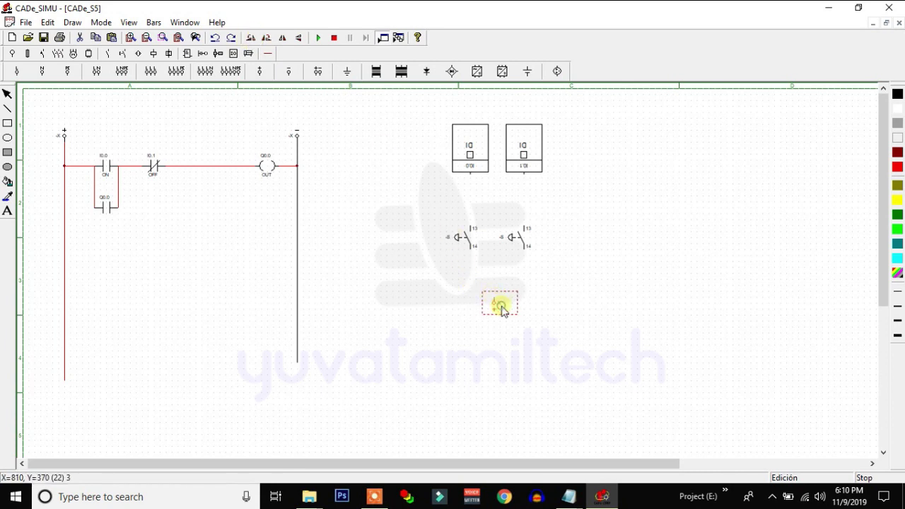
double_click(499, 304)
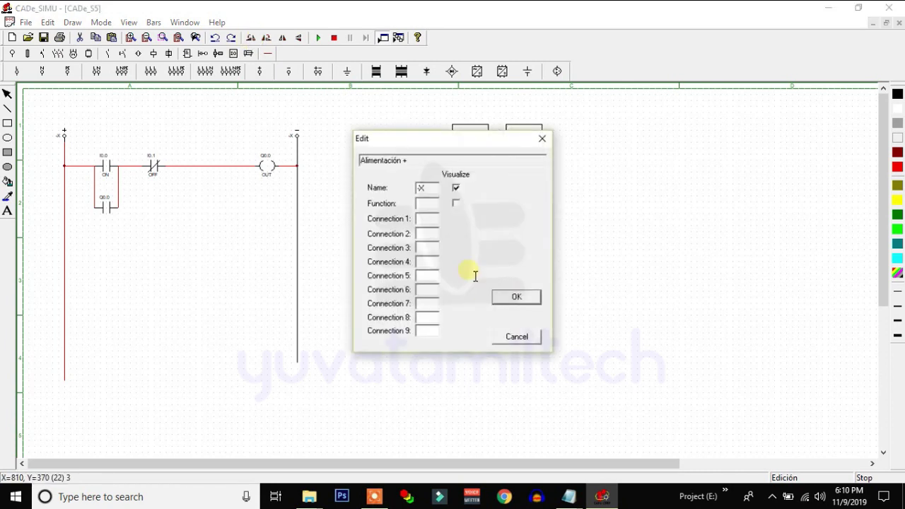
type("4")
double_click(425, 203)
type("4")
left_click(455, 205)
left_click(510, 296)
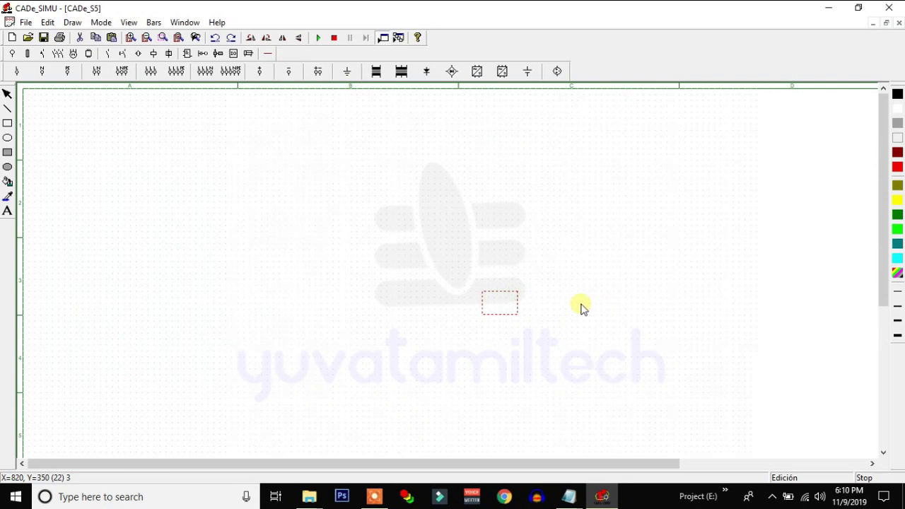
left_click(268, 53)
Wire inputs I0.0 and I0.1 to their pushbuttons and join both terminals 14
left_click(14, 71)
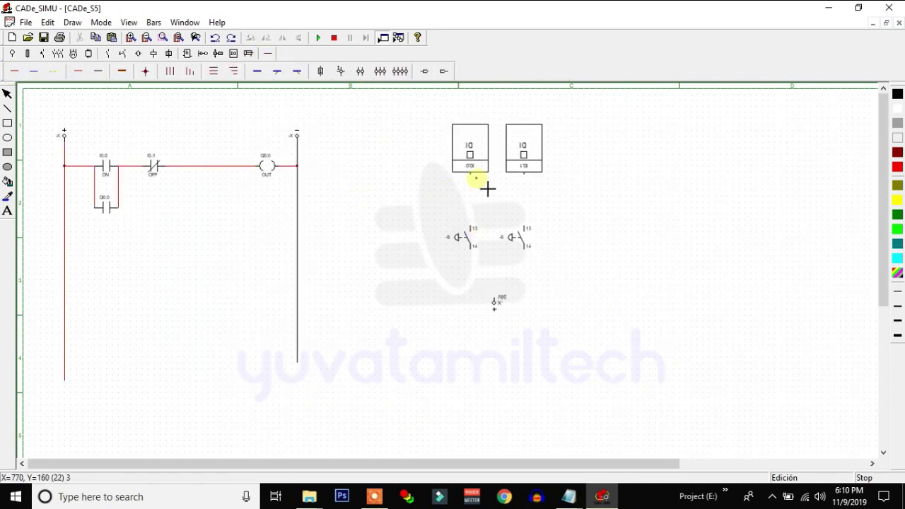
left_click_drag(469, 177, 471, 224)
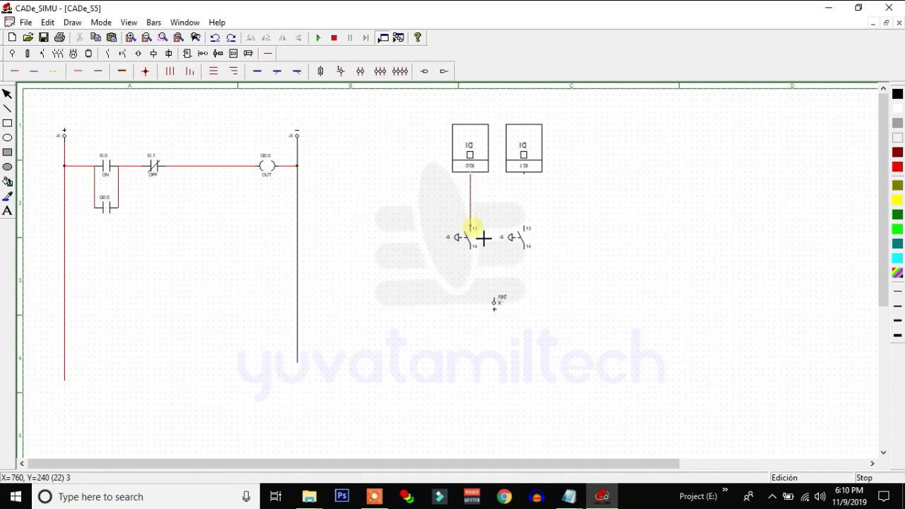
left_click_drag(524, 177, 525, 228)
left_click_drag(471, 247, 470, 279)
left_click_drag(524, 247, 524, 279)
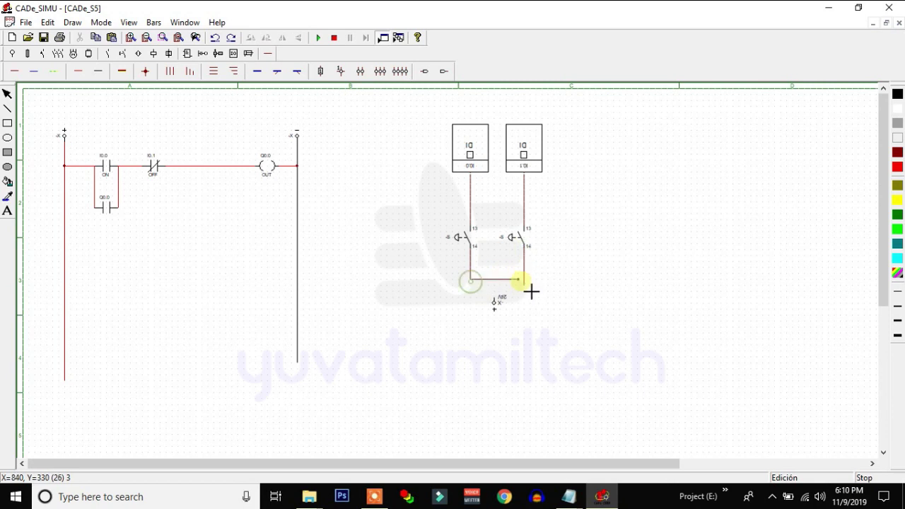
Move the 24V supply terminal onto the end of the joined wire
left_click(526, 309)
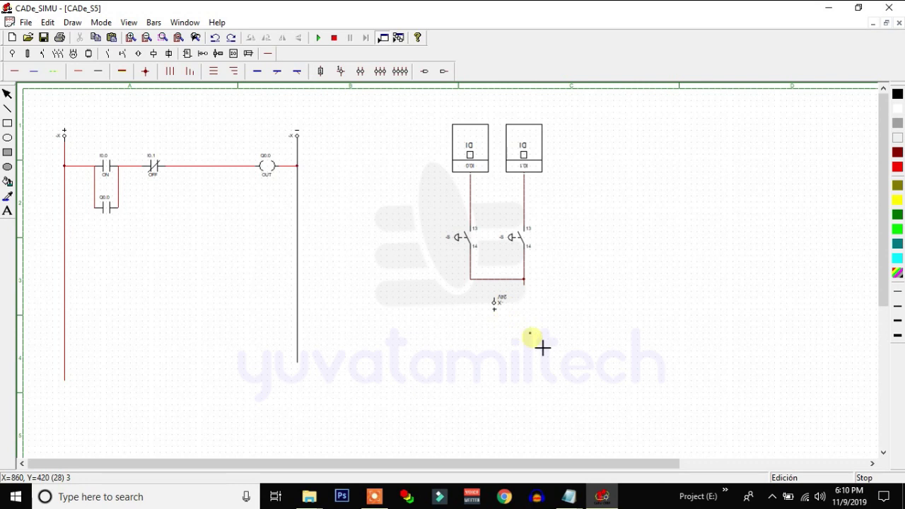
left_click(496, 305)
left_click_drag(497, 305, 523, 292)
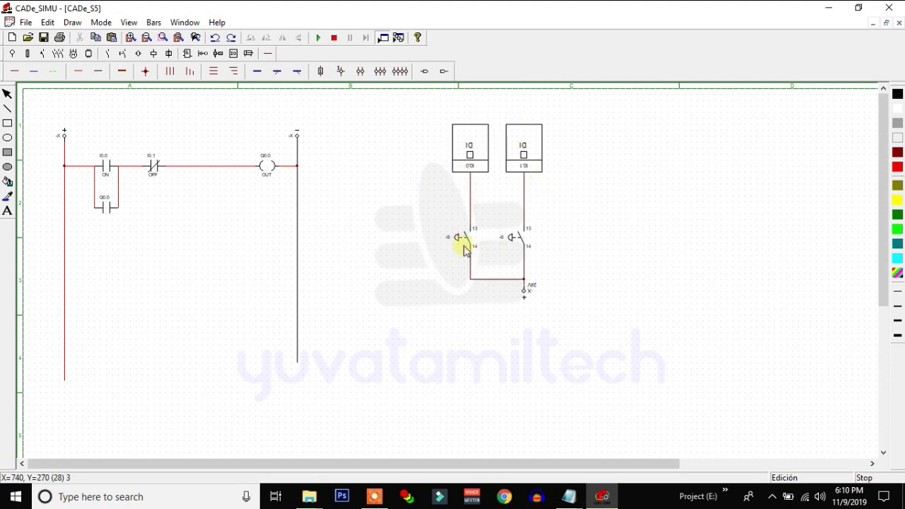
left_click_drag(460, 239, 470, 249)
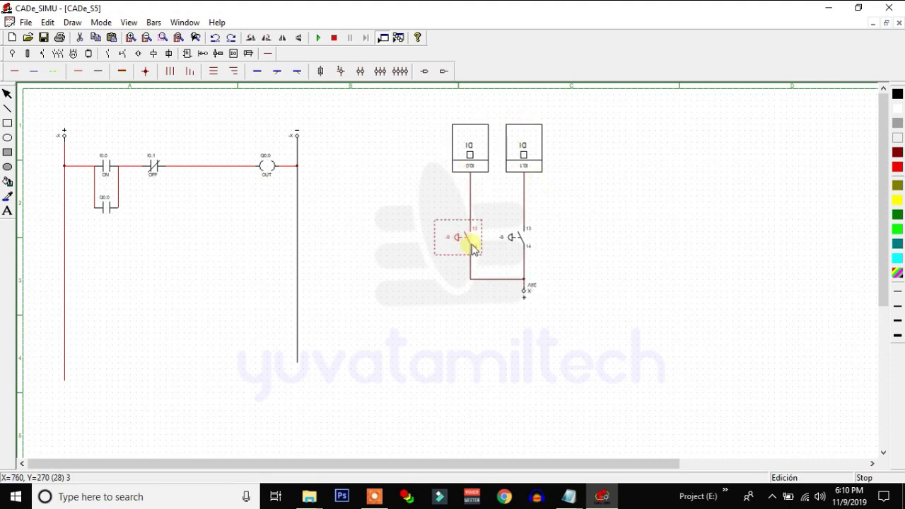
Name the left pushbutton -S1 with function ON
double_click(472, 248)
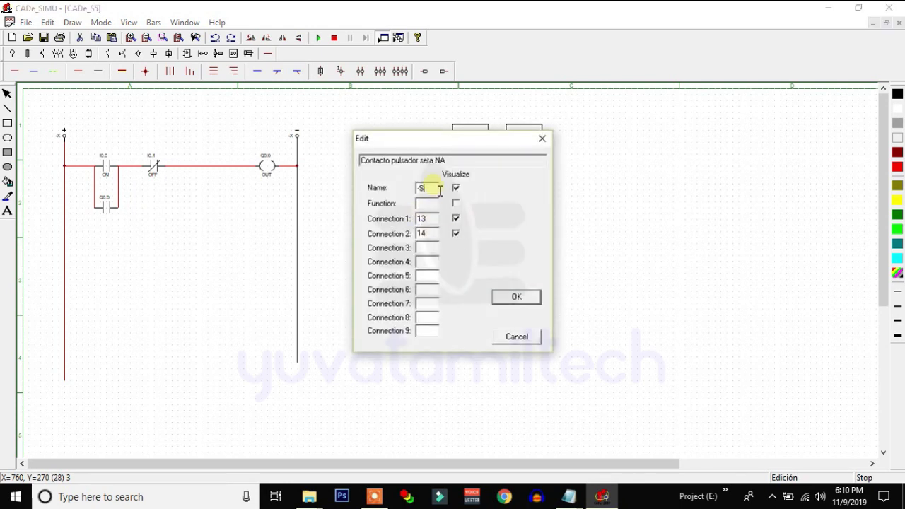
left_click(436, 206)
left_click(511, 297)
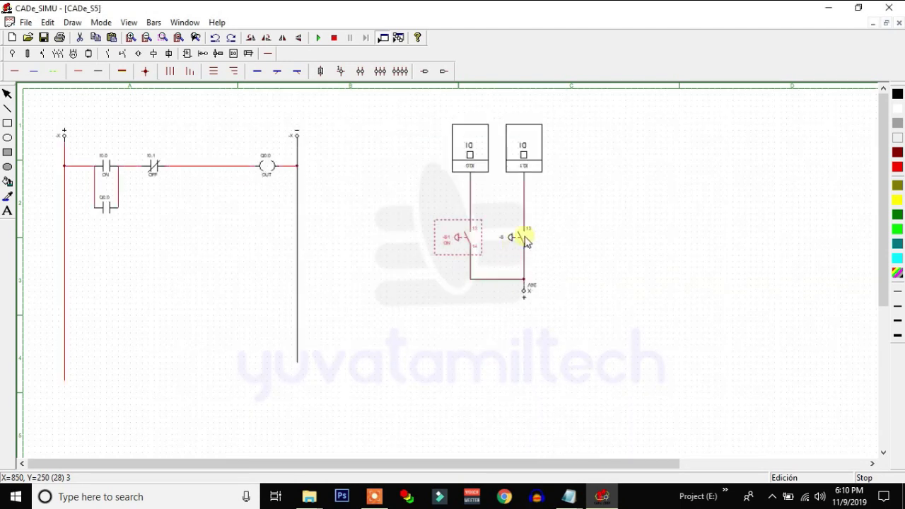
Name the right pushbutton -S2 with function OFF, shown on the diagram
double_click(525, 239)
left_click(430, 188)
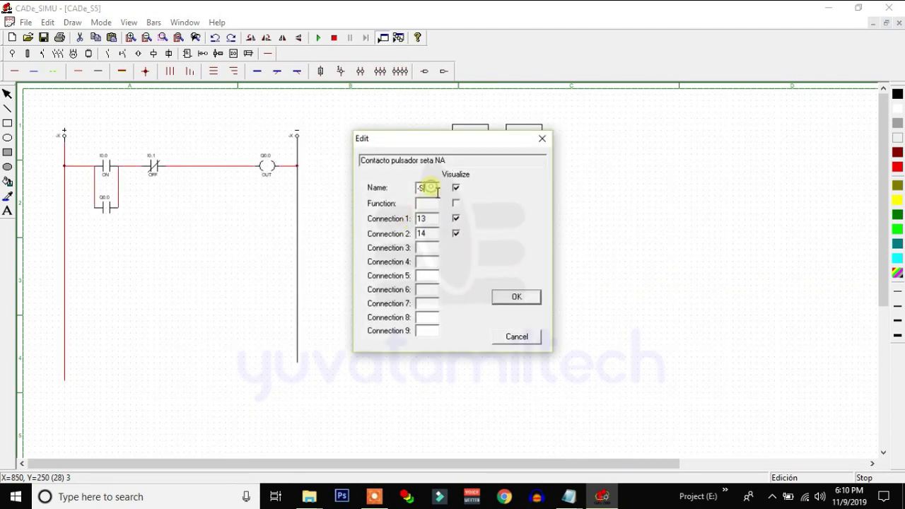
type("2")
left_click(429, 203)
type("OFF")
left_click(456, 204)
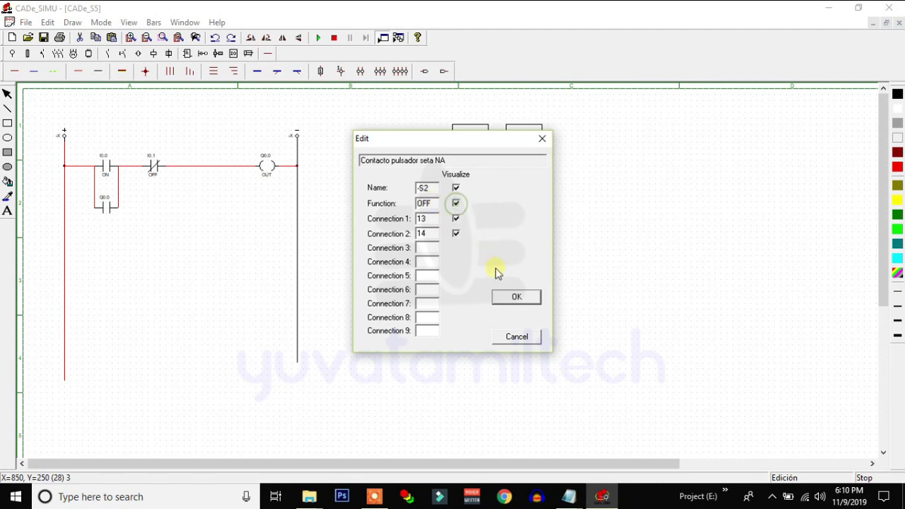
left_click(515, 296)
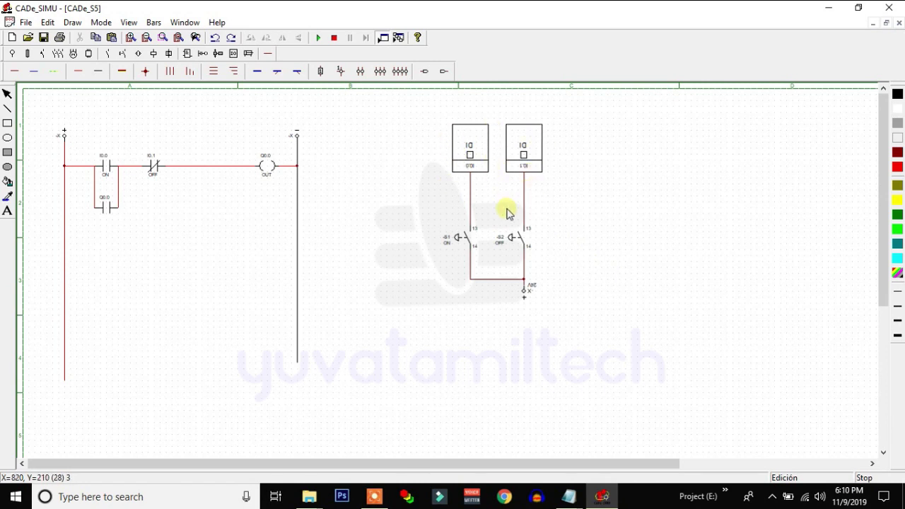
Start and stop a first simulation run of the circuit
left_click(318, 37)
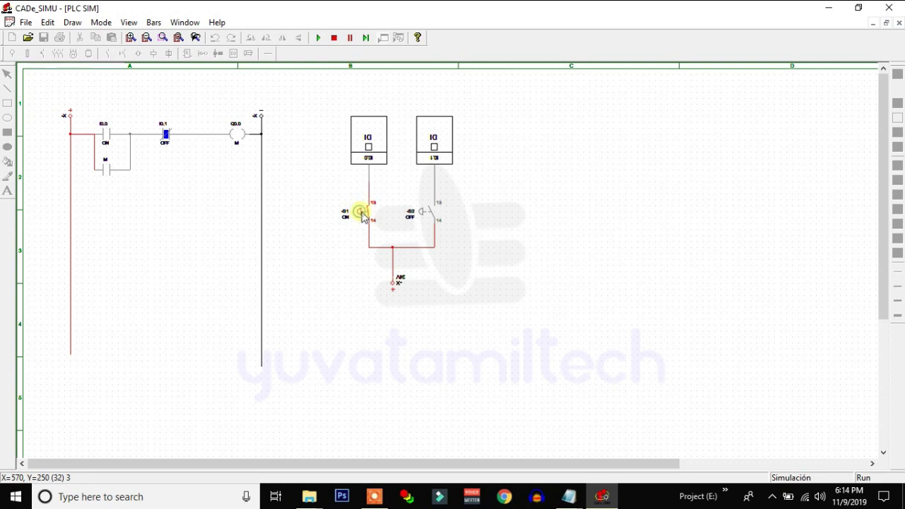
left_click(334, 37)
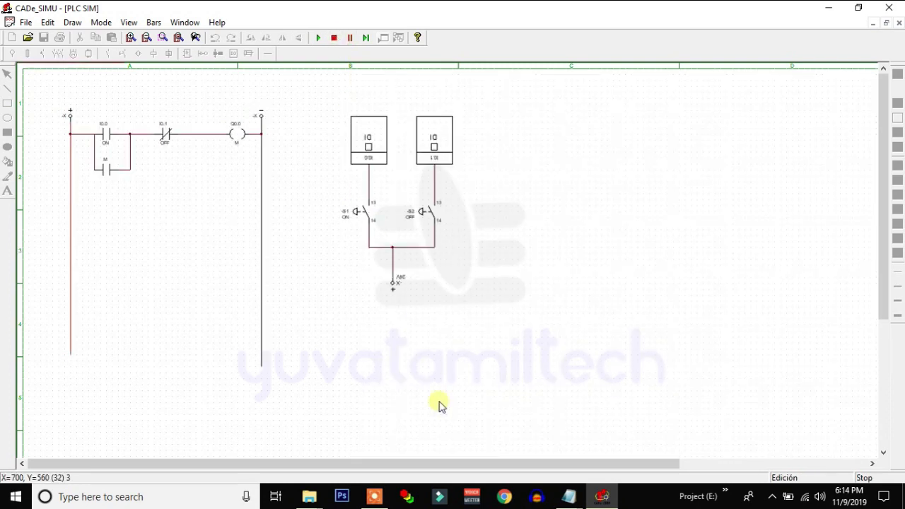
left_click(375, 498)
left_click(515, 441)
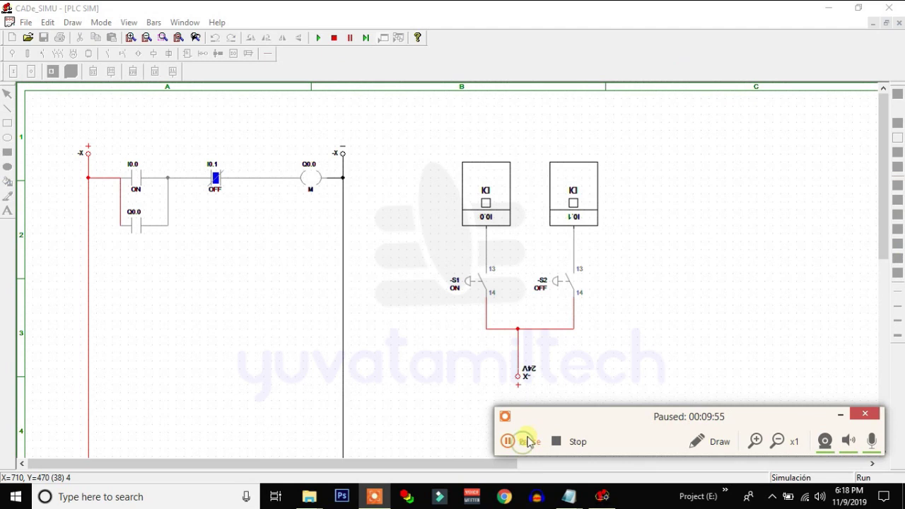
left_click(838, 414)
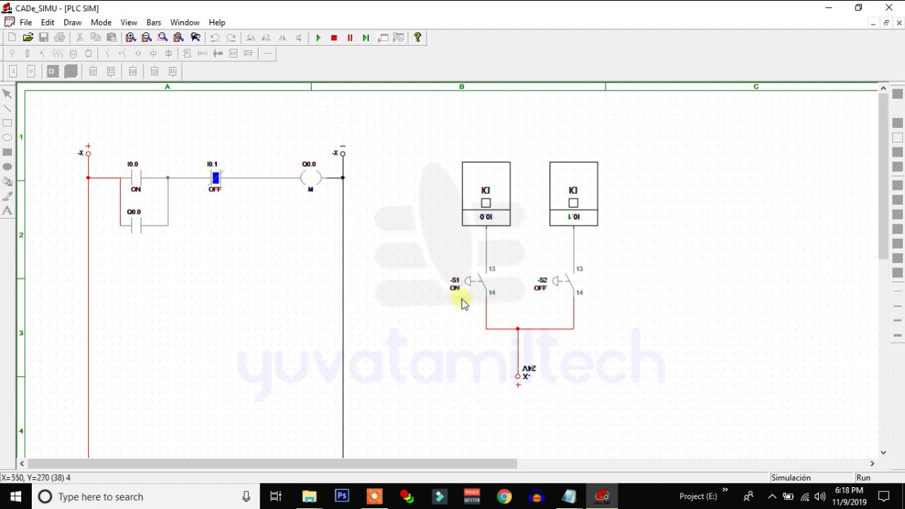
Simulate again: S1 ON latches Q0.0, S2 OFF releases it, then stop
left_click(318, 38)
left_click(457, 287)
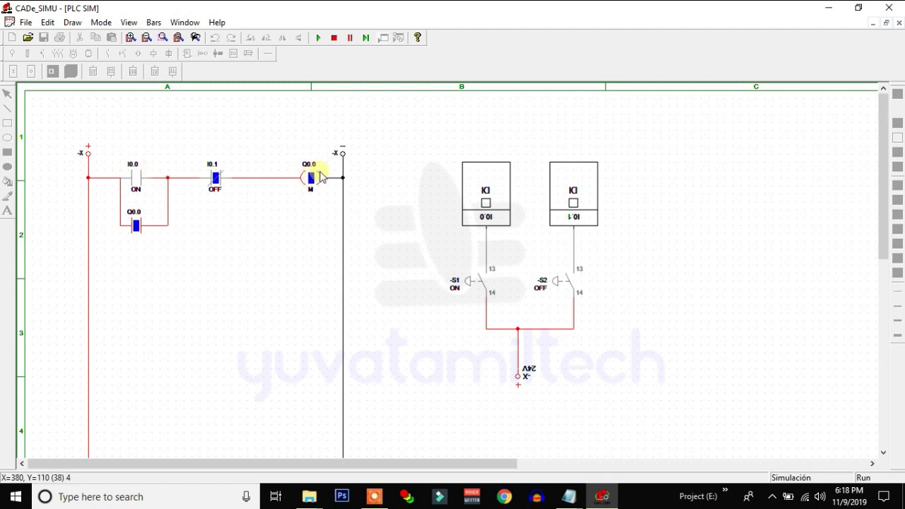
left_click(553, 284)
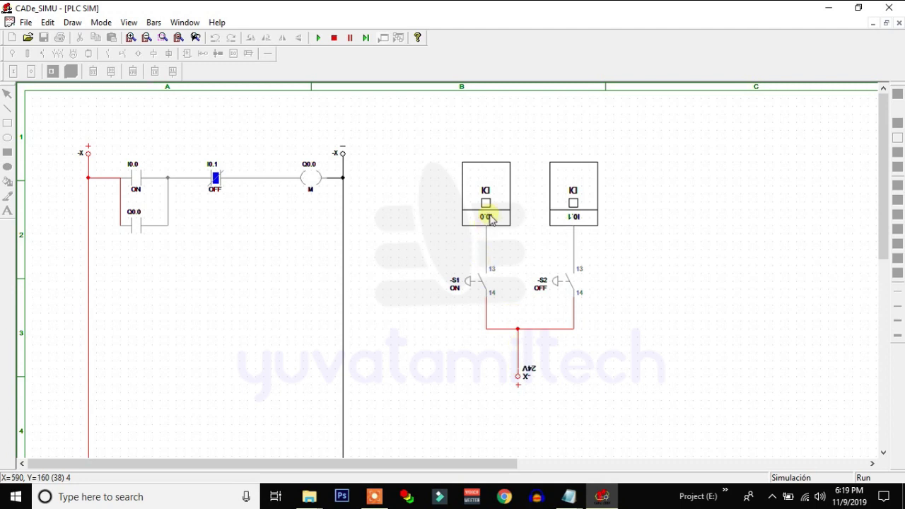
left_click(336, 39)
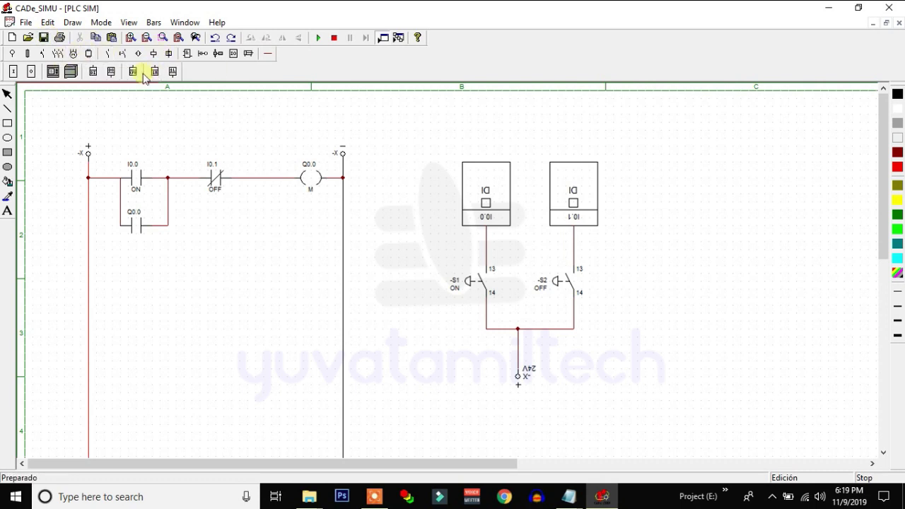
left_click(12, 53)
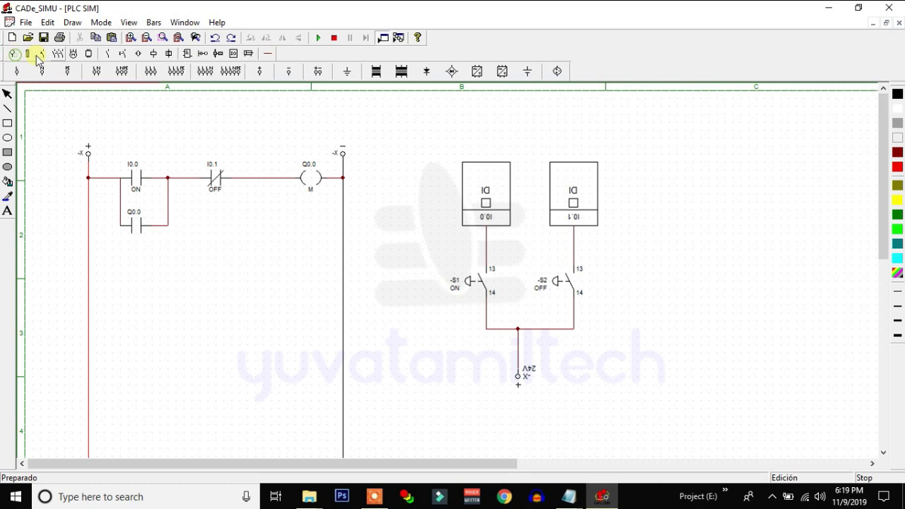
left_click(122, 71)
left_click(771, 142)
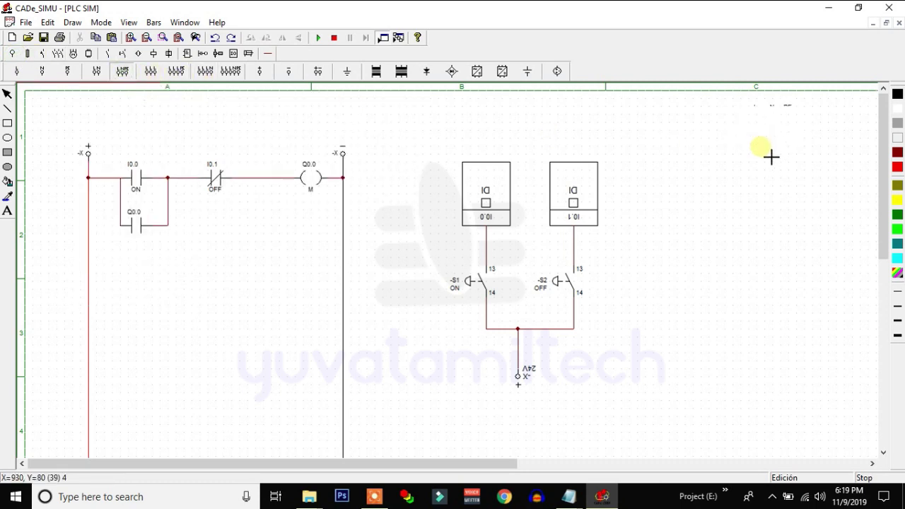
right_click(717, 249)
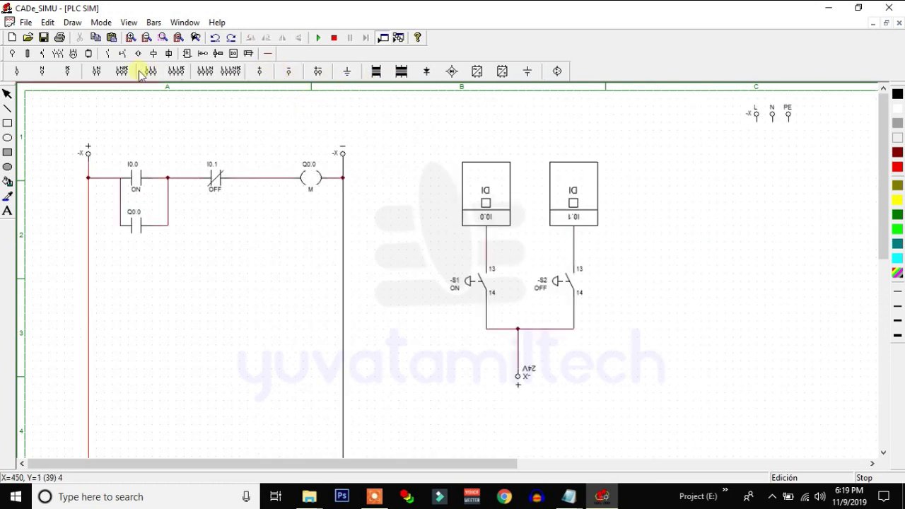
left_click(268, 55)
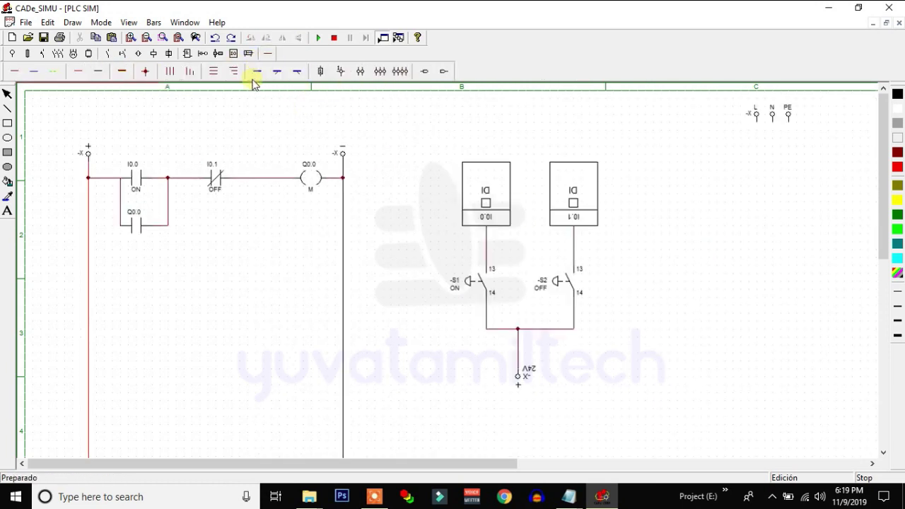
left_click(170, 72)
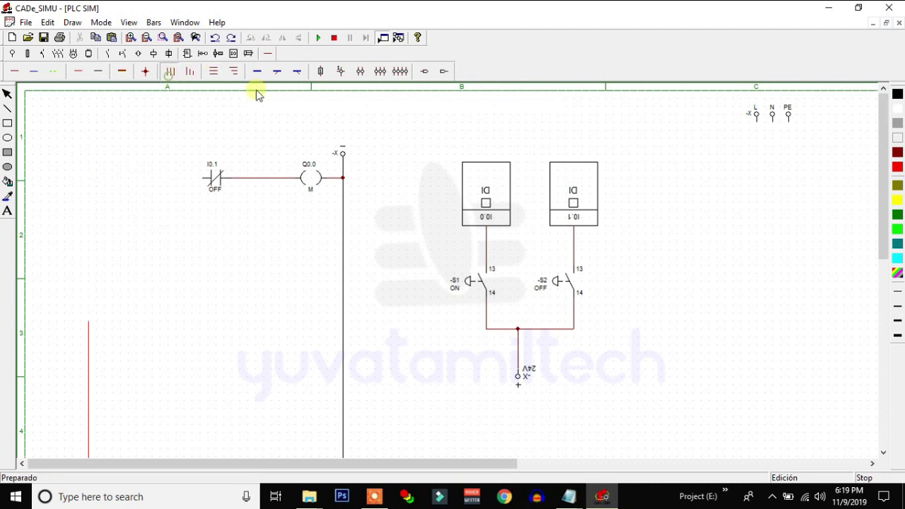
left_click_drag(770, 136, 769, 164)
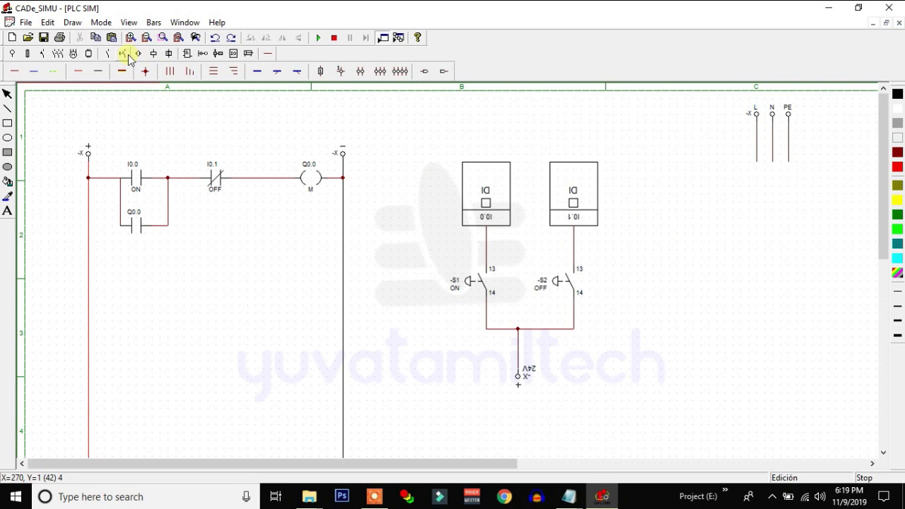
left_click(60, 54)
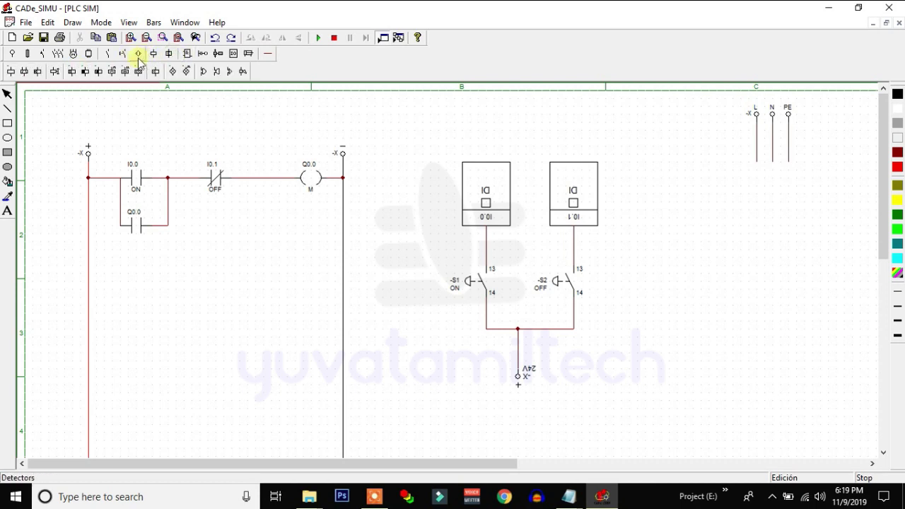
Place the three-pole magnetothermic breaker beneath the L, N, PE supply terminals
left_click(108, 55)
left_click(122, 56)
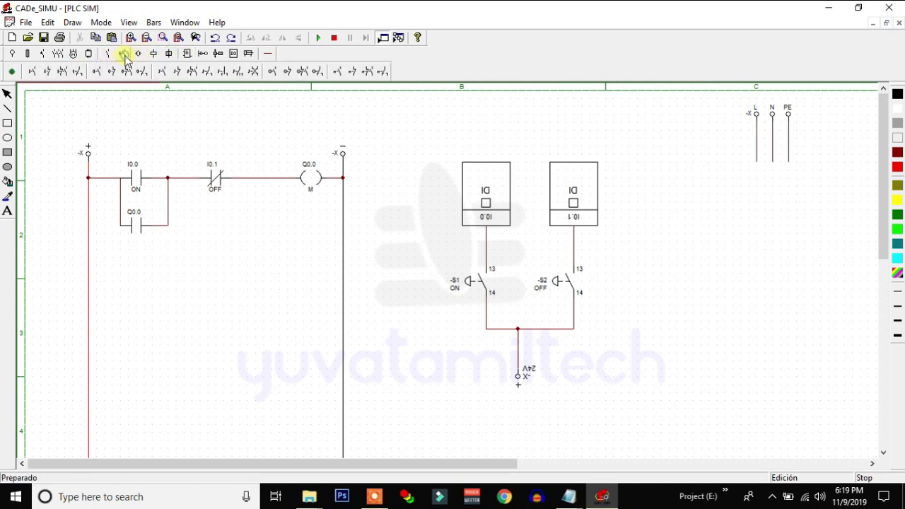
left_click(89, 54)
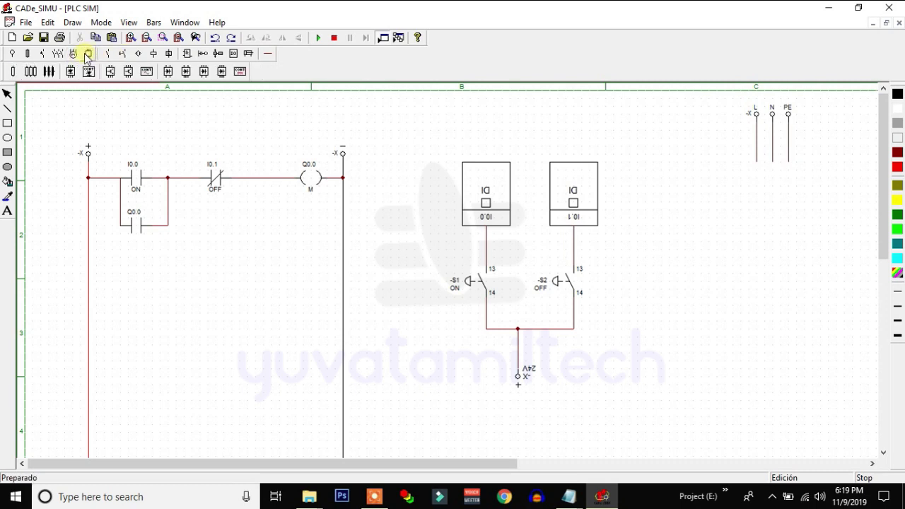
left_click(70, 72)
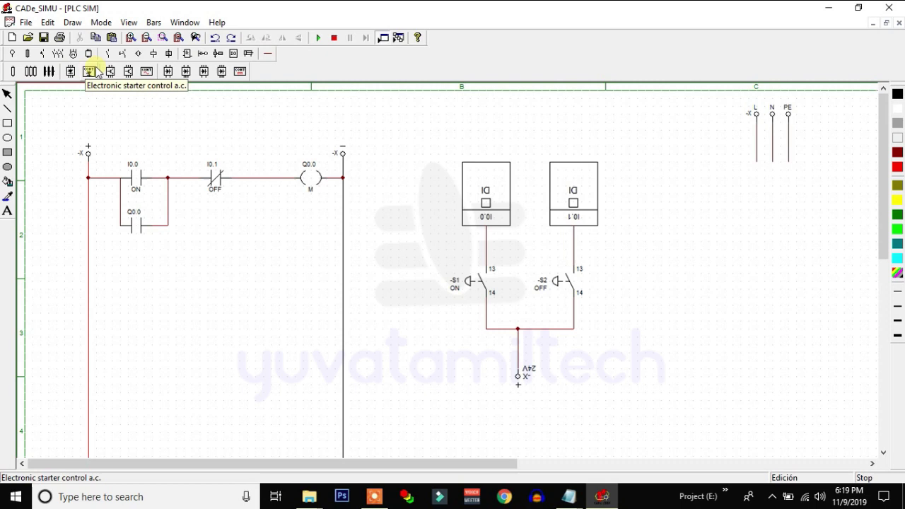
left_click(73, 54)
left_click(41, 54)
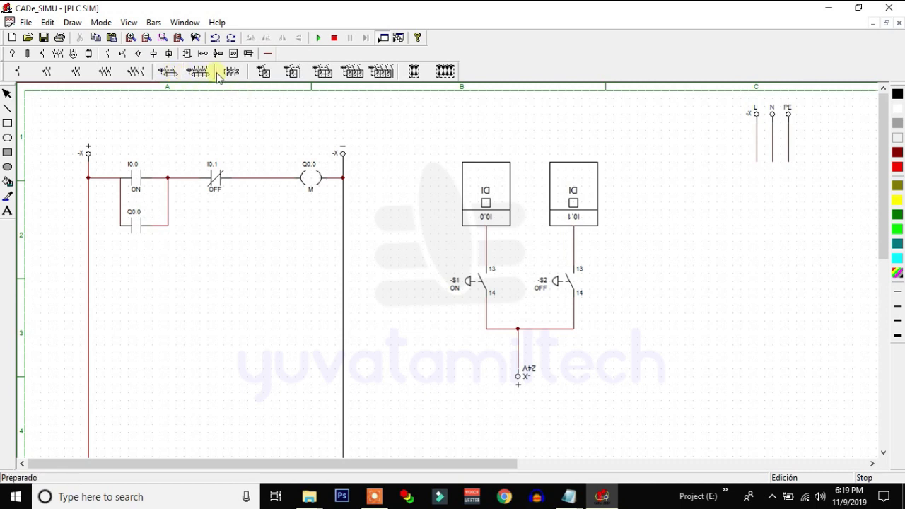
left_click(353, 73)
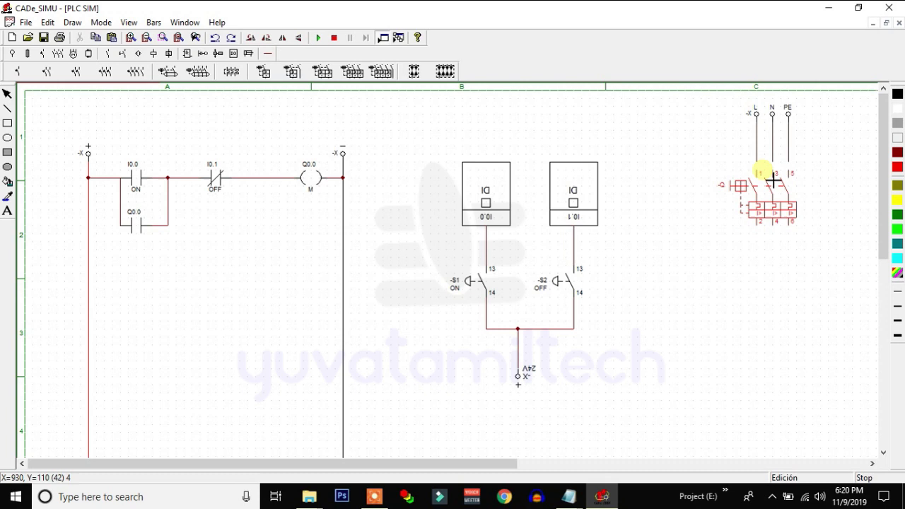
left_click(774, 177)
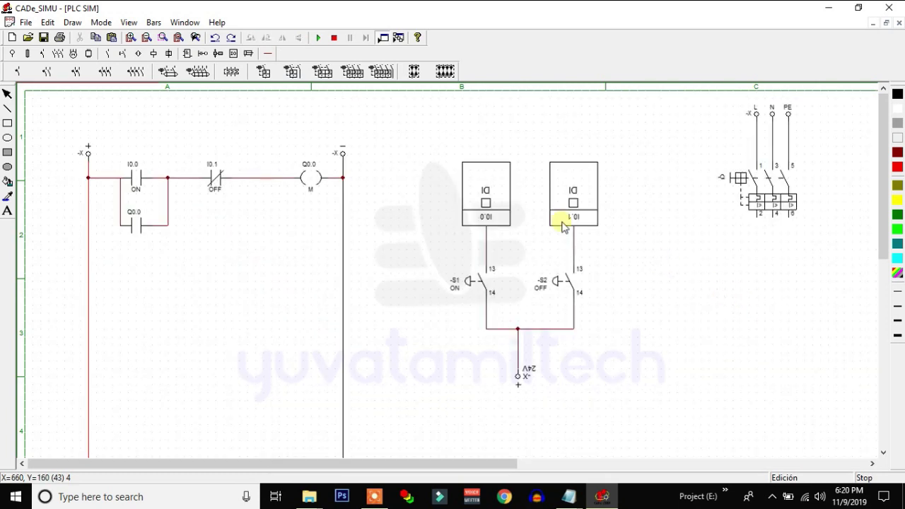
Test breaker -Q by switching it on during a simulation run
left_click(318, 38)
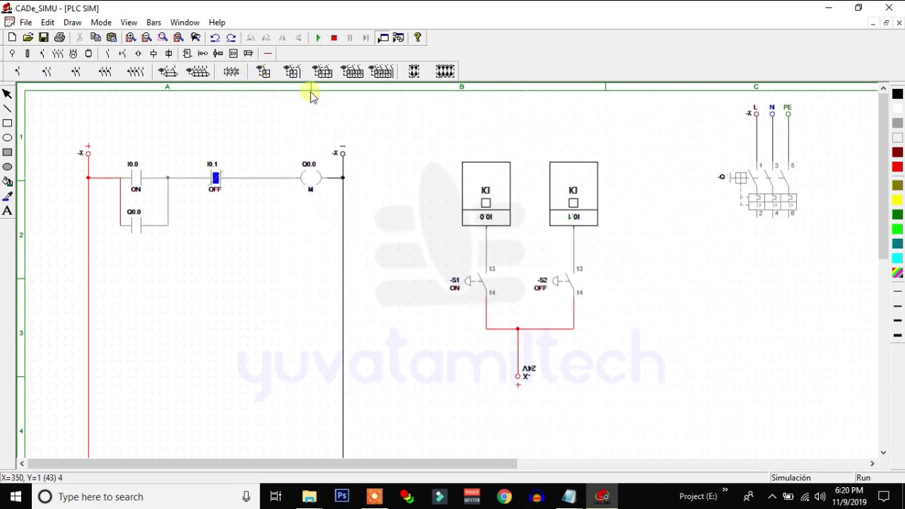
left_click(730, 185)
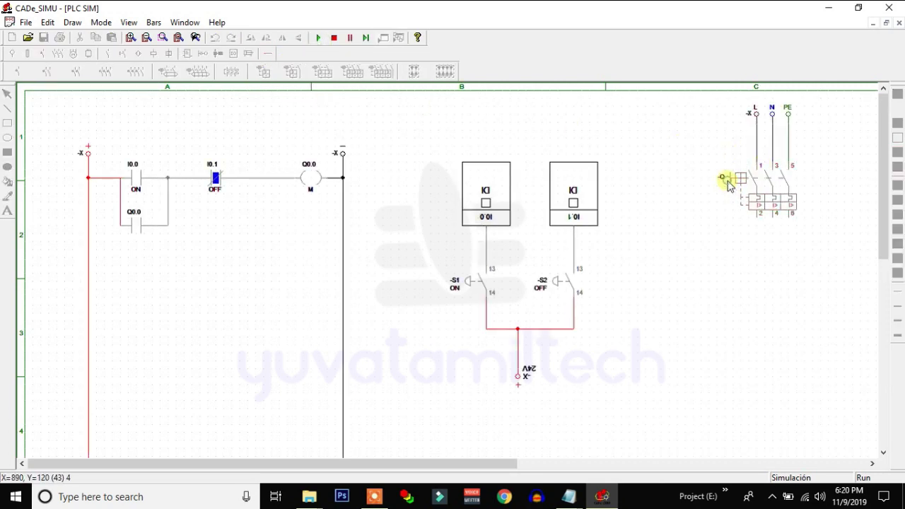
left_click(333, 39)
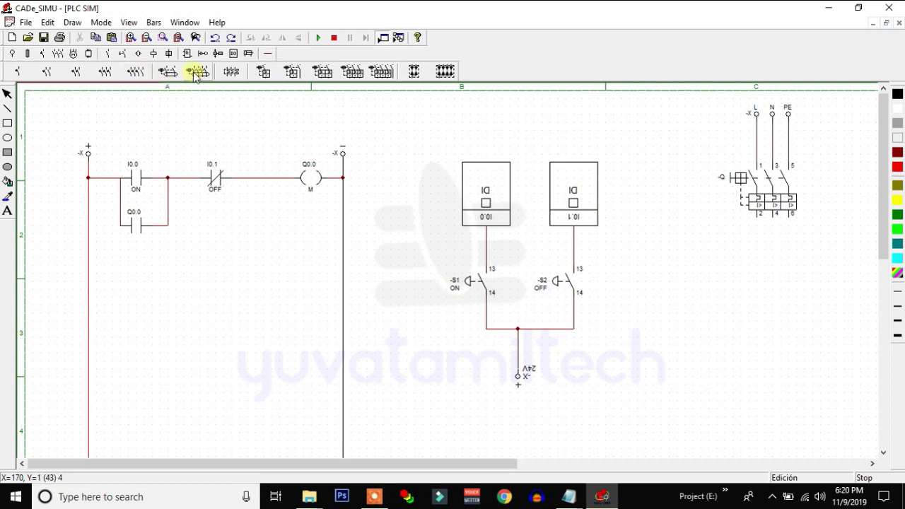
Draw three wires down from the breaker outputs
left_click(267, 54)
left_click(171, 71)
left_click_drag(767, 233, 768, 275)
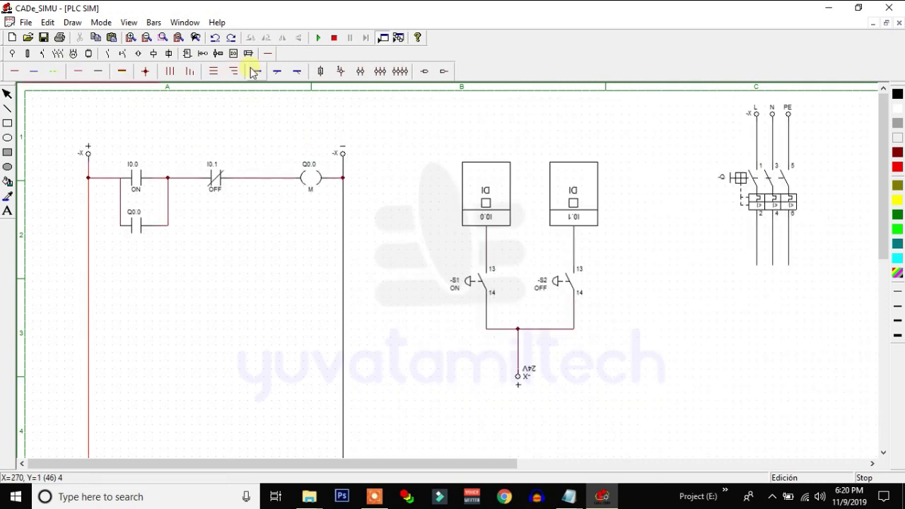
Place three-pole contactor -KM below the breaker with wires from terminals 2, 4, 6
left_click(56, 56)
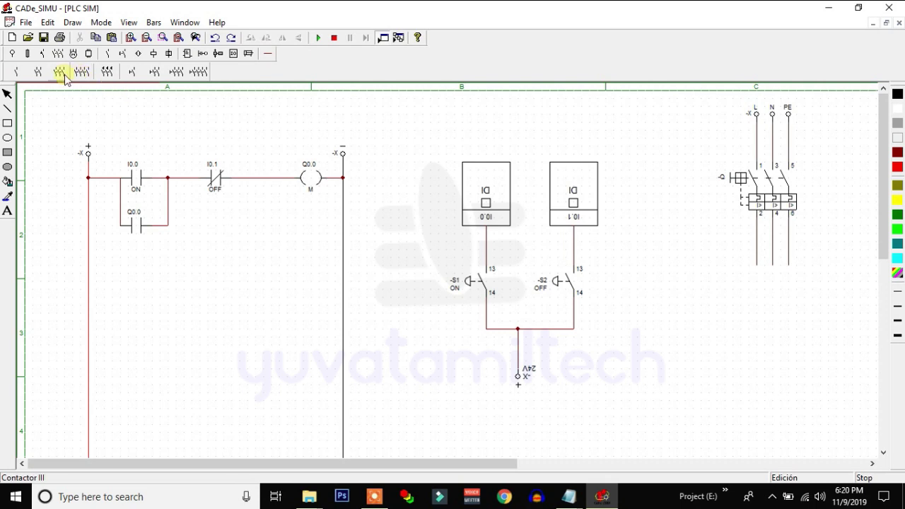
left_click(63, 75)
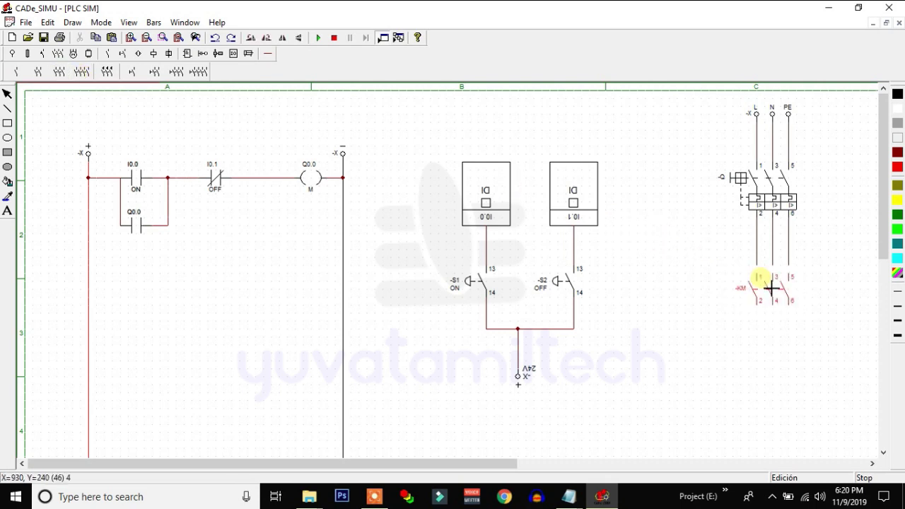
left_click(771, 280)
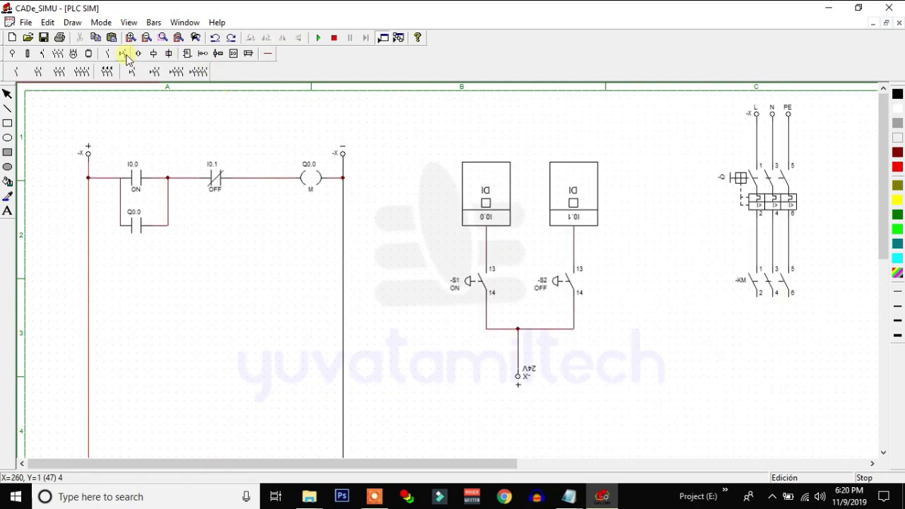
left_click(268, 53)
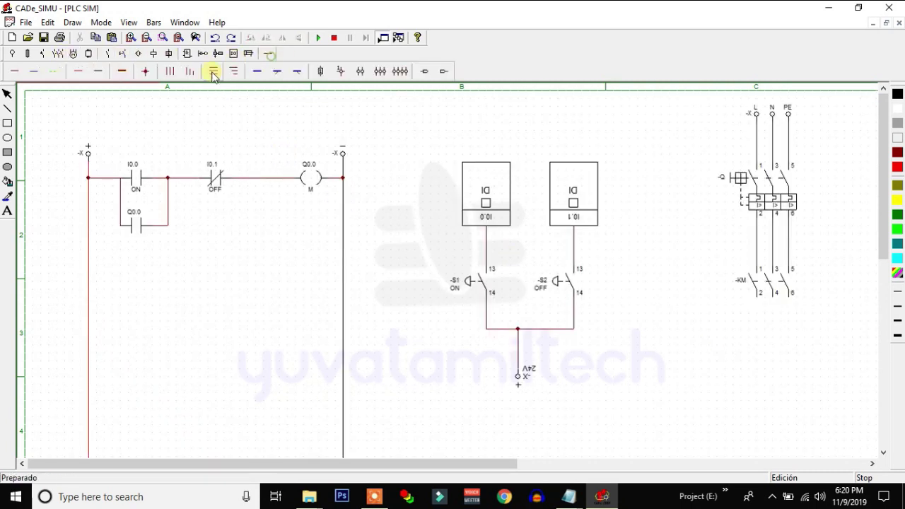
left_click(758, 301)
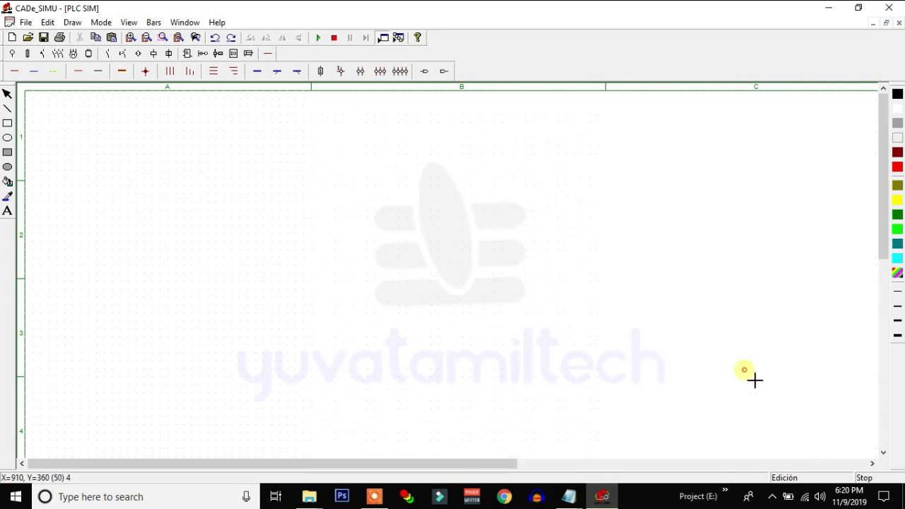
left_click(73, 54)
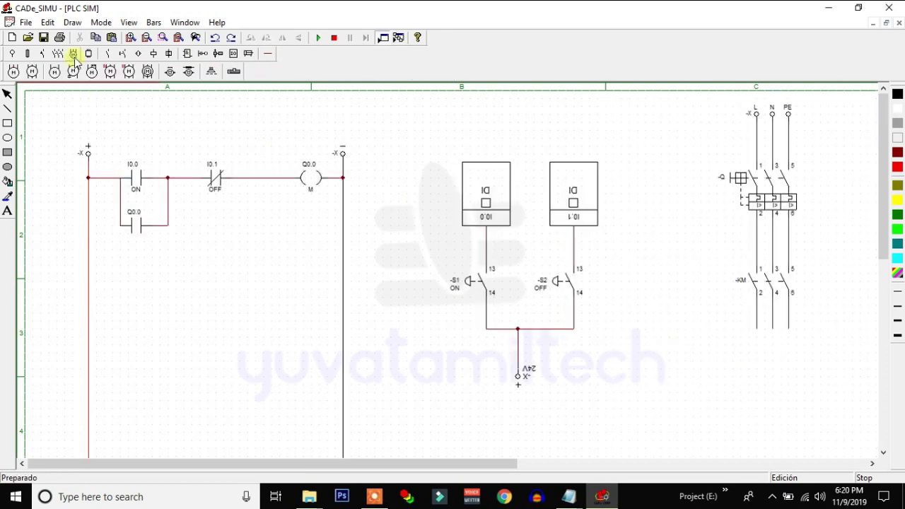
Place three-phase motor -M so U1, V1, W1 meet the contactor wires
left_click(23, 72)
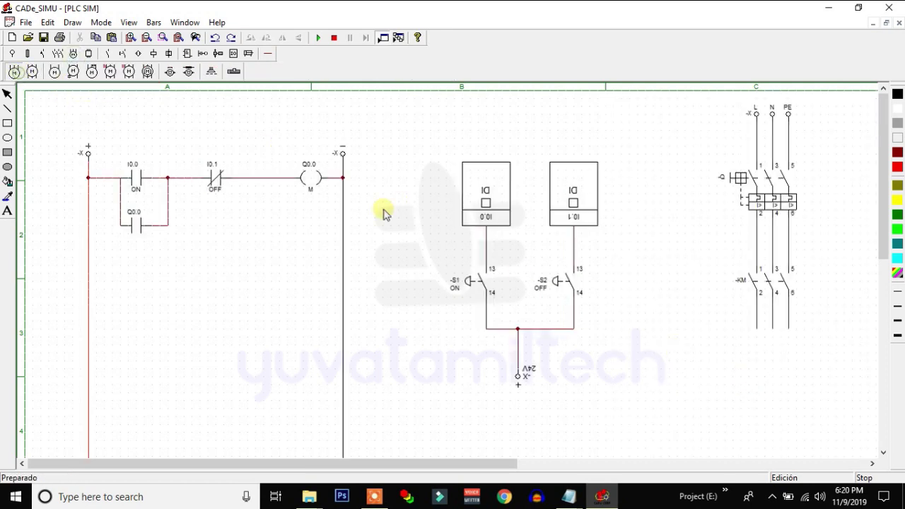
left_click(781, 400)
left_click_drag(775, 395, 772, 394)
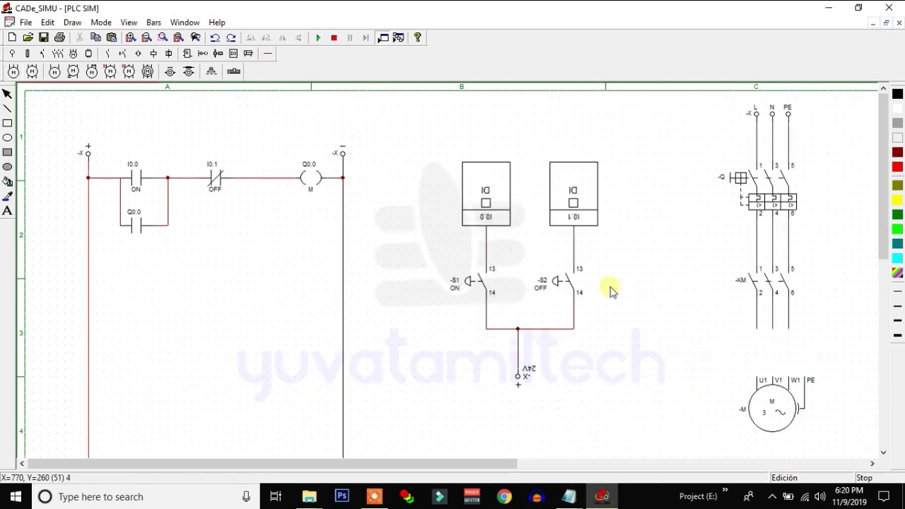
left_click_drag(749, 389, 776, 366)
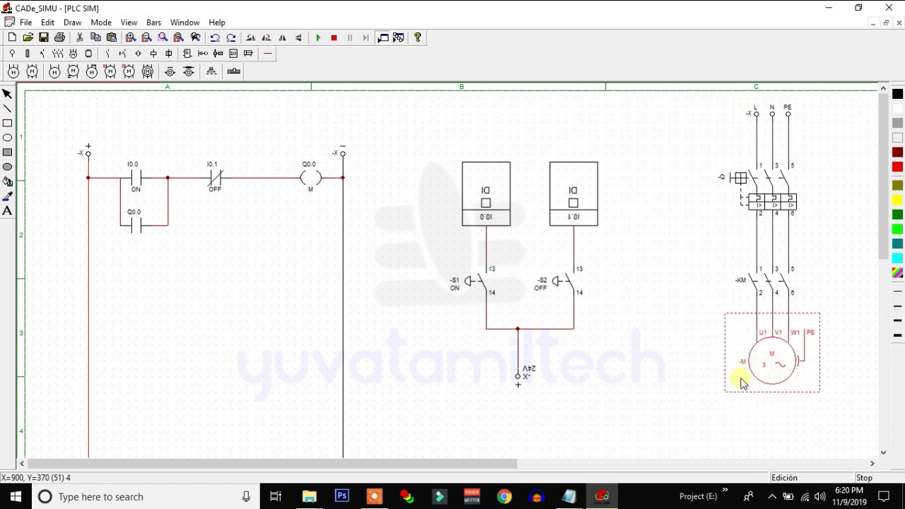
Delete the L, N, PE supply terminals
left_click(657, 404)
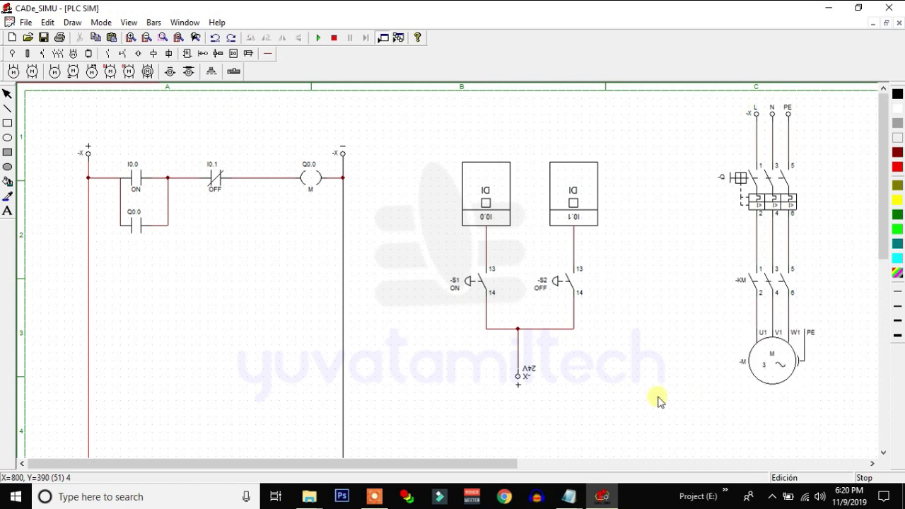
left_click(774, 118)
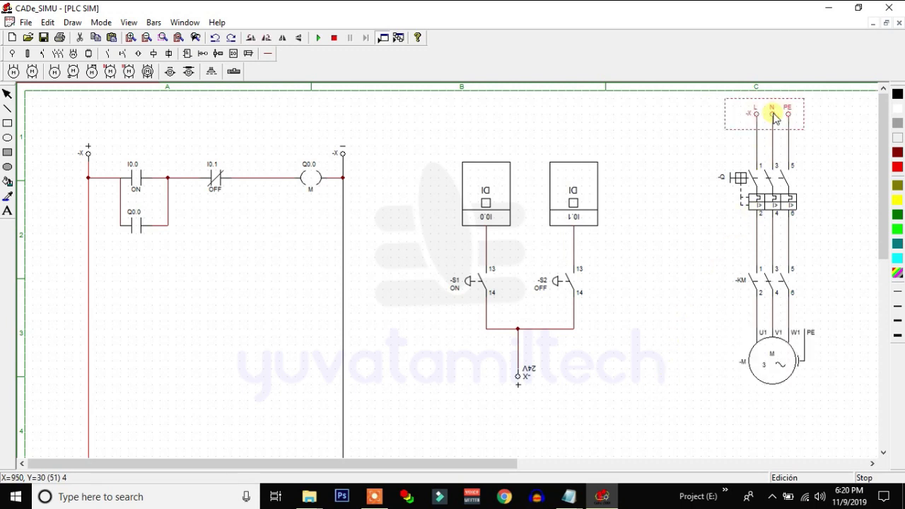
key("Delete")
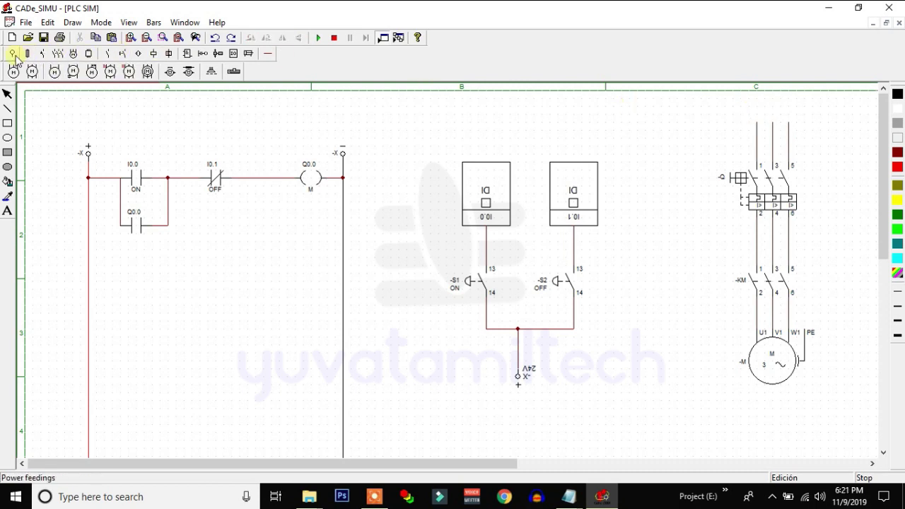
Place an L1 L2 L3 three-phase supply above breaker -Q
left_click(12, 54)
left_click(151, 71)
left_click(769, 121)
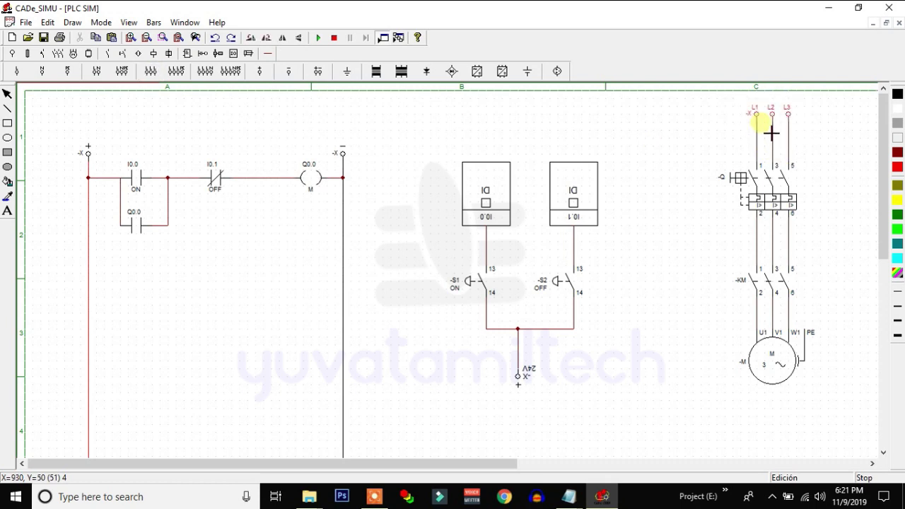
left_click(772, 132)
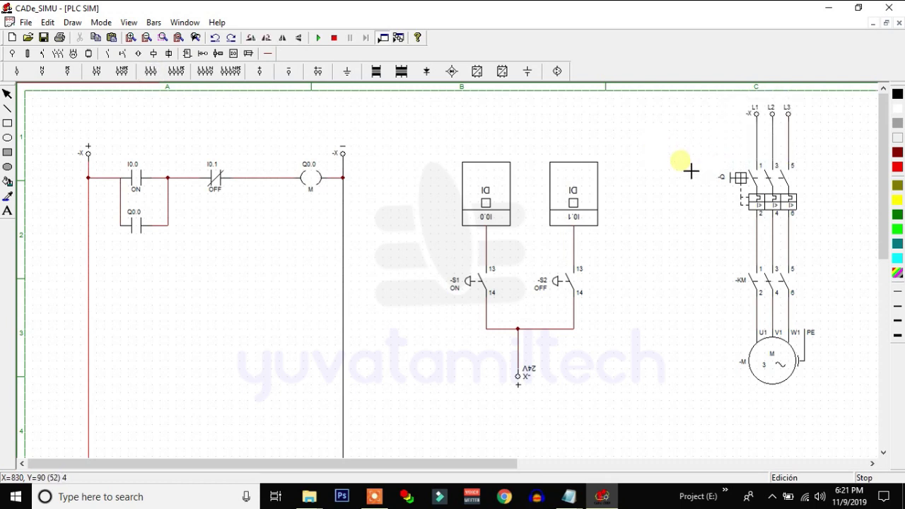
right_click(654, 161)
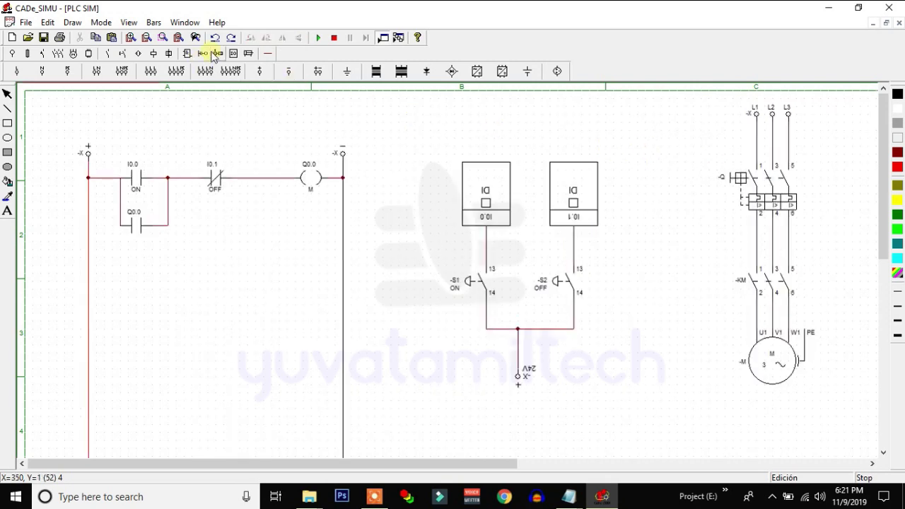
Simulate switching on -Q to energise the lines, then open contactor -KM's settings
left_click(319, 38)
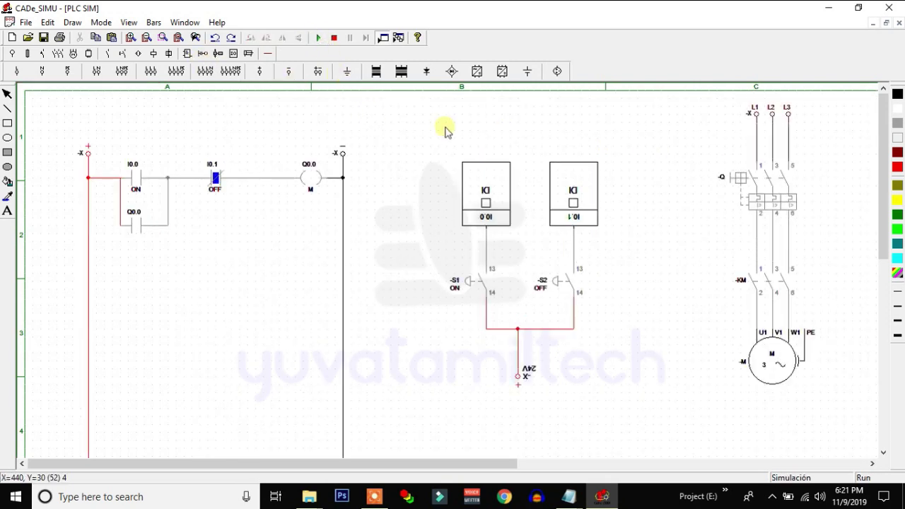
left_click(723, 182)
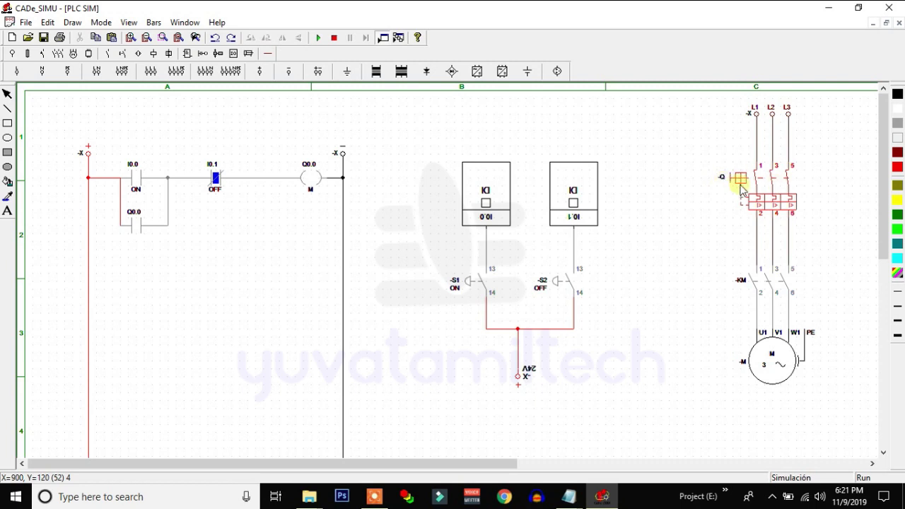
left_click(335, 38)
left_click(758, 288)
double_click(758, 288)
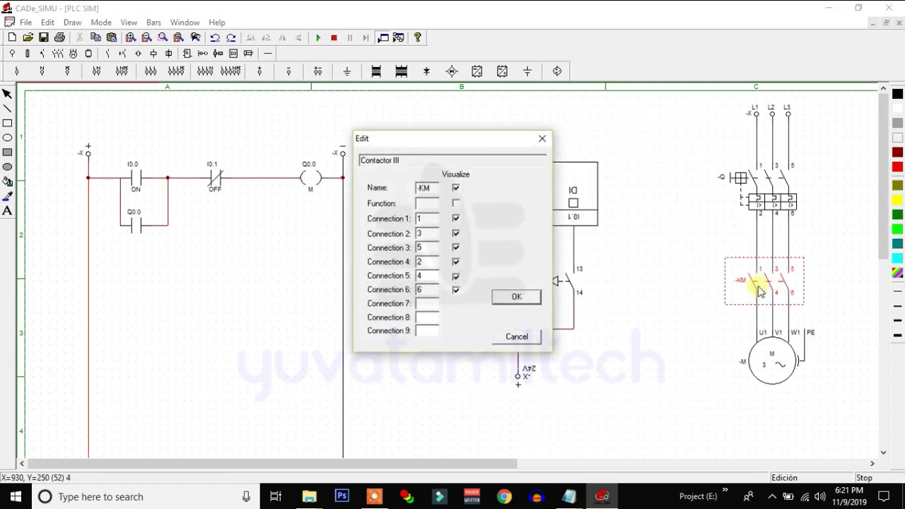
left_click(542, 145)
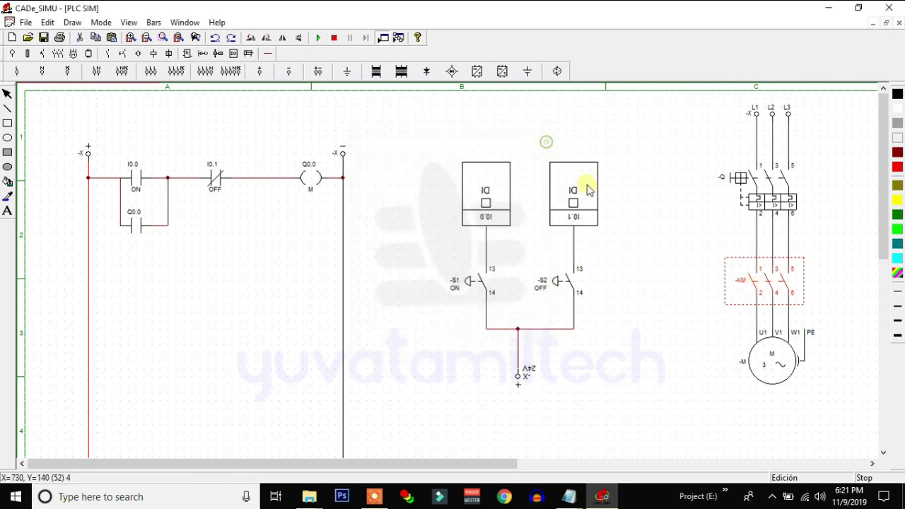
double_click(746, 287)
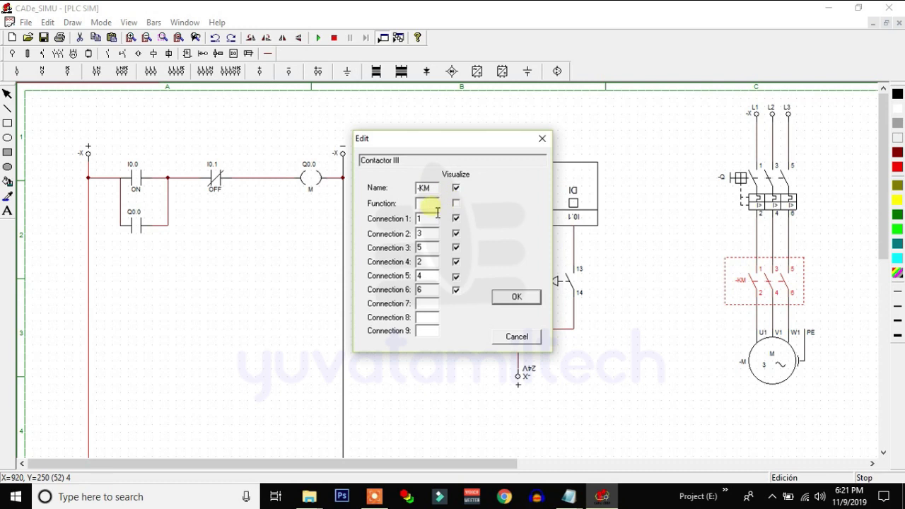
left_click(593, 231)
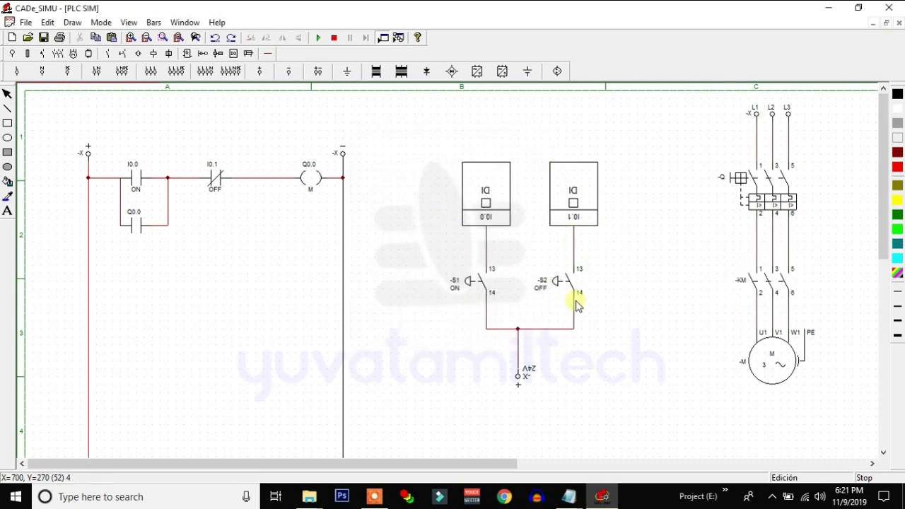
left_click(334, 37)
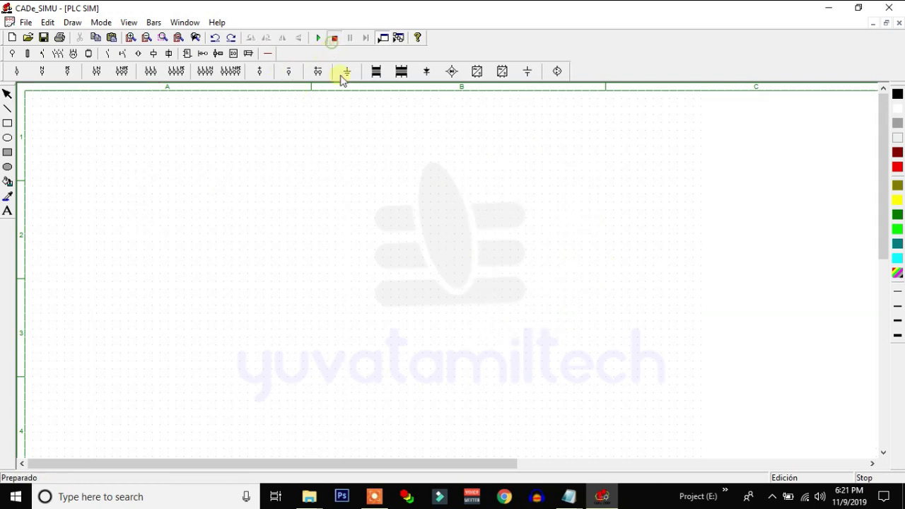
Place a Q0.0 PLC digital output block beside the input blocks
left_click(233, 54)
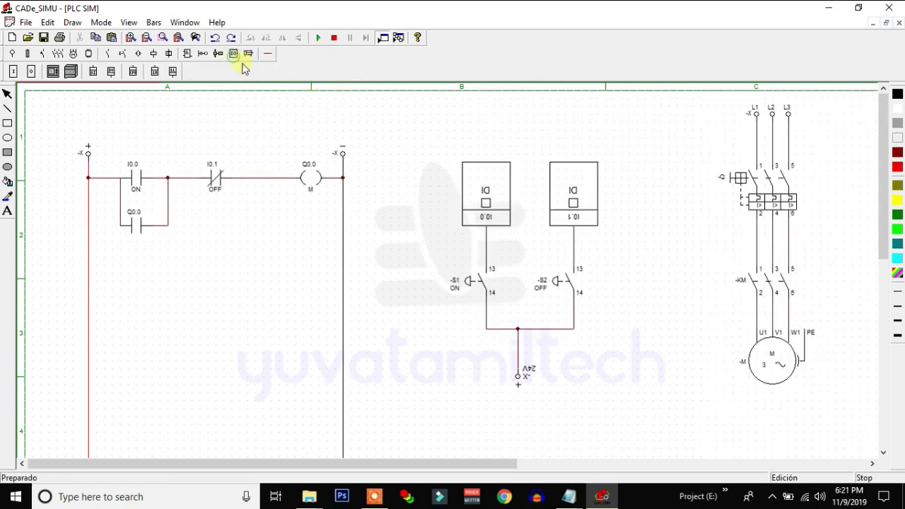
left_click(111, 71)
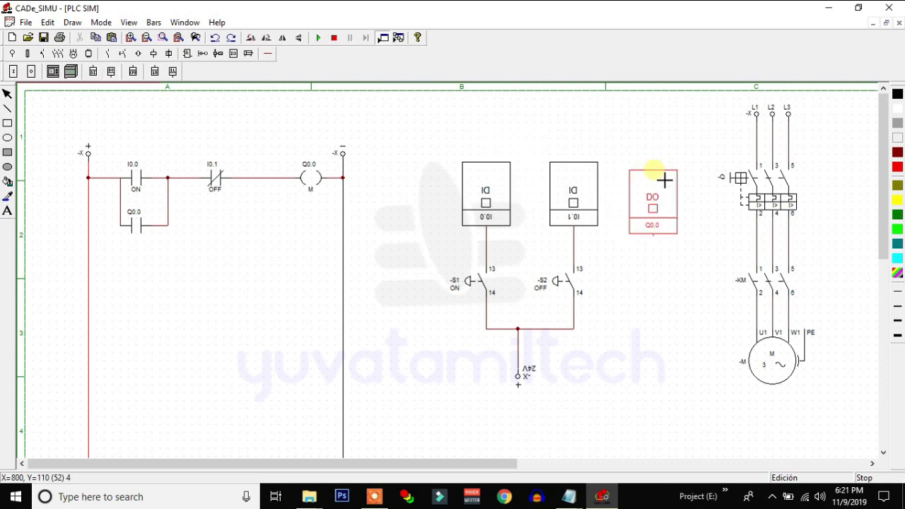
left_click(665, 178)
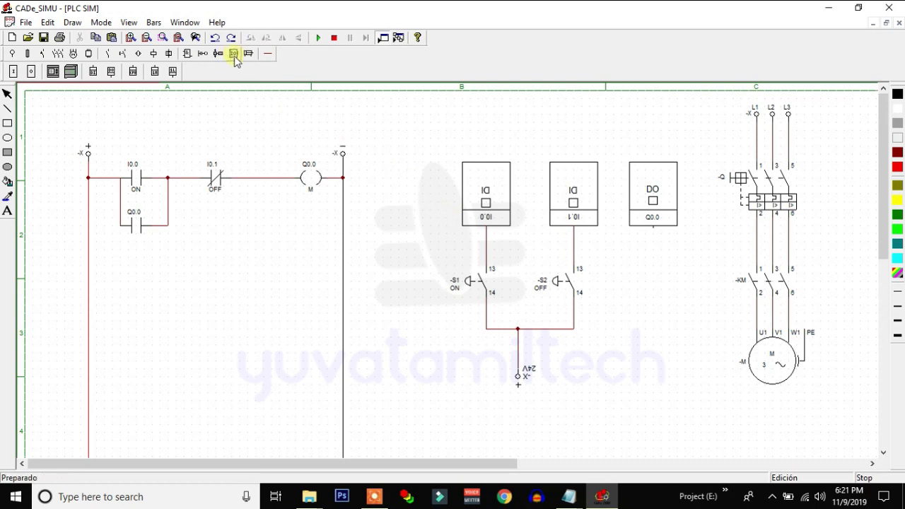
Place relay coil -K below the Q0.0 output block
left_click(153, 53)
left_click(10, 71)
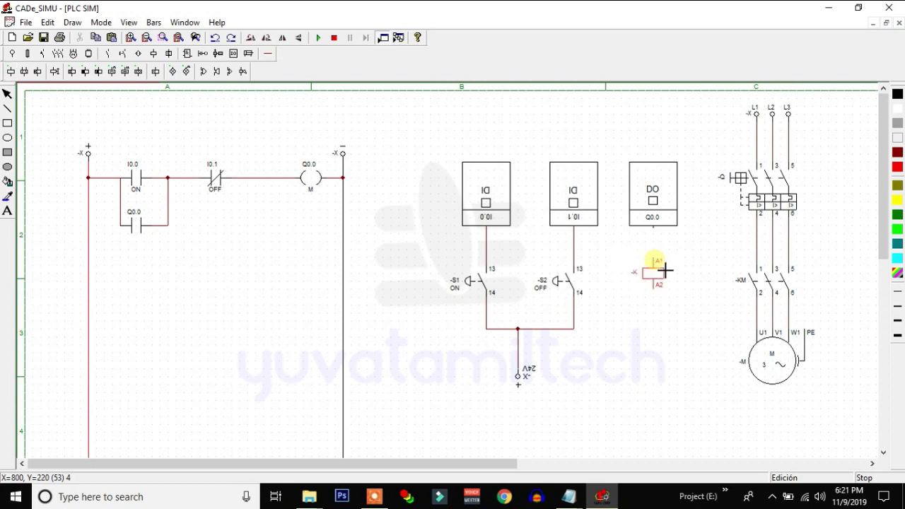
left_click(665, 270)
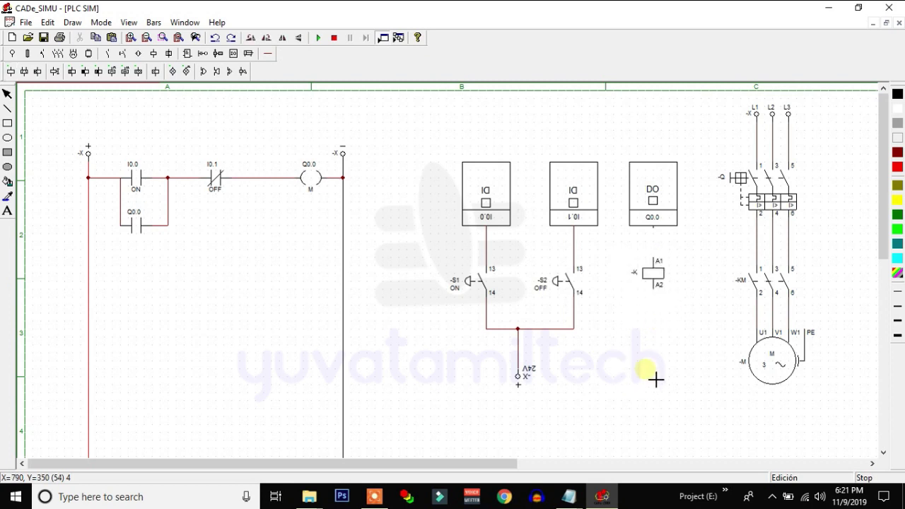
left_click(268, 54)
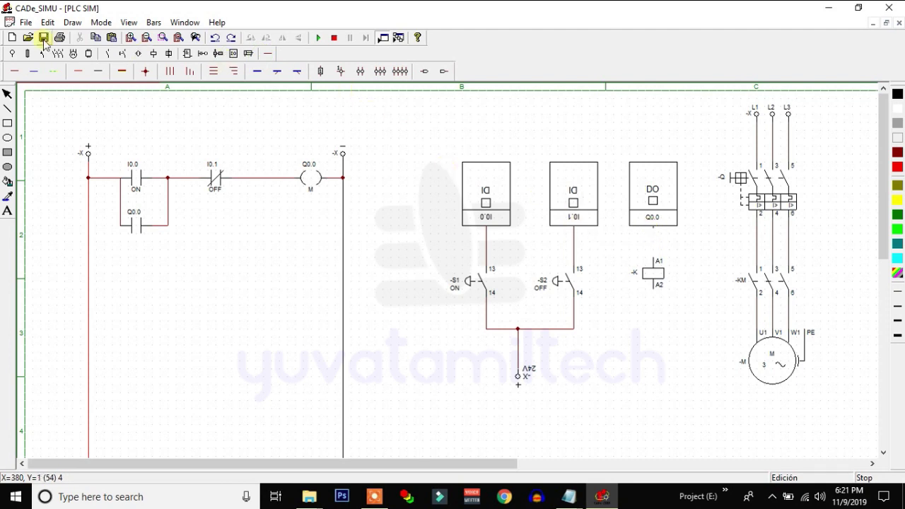
Wire the Q0.0 output down to coil A1
left_click(14, 71)
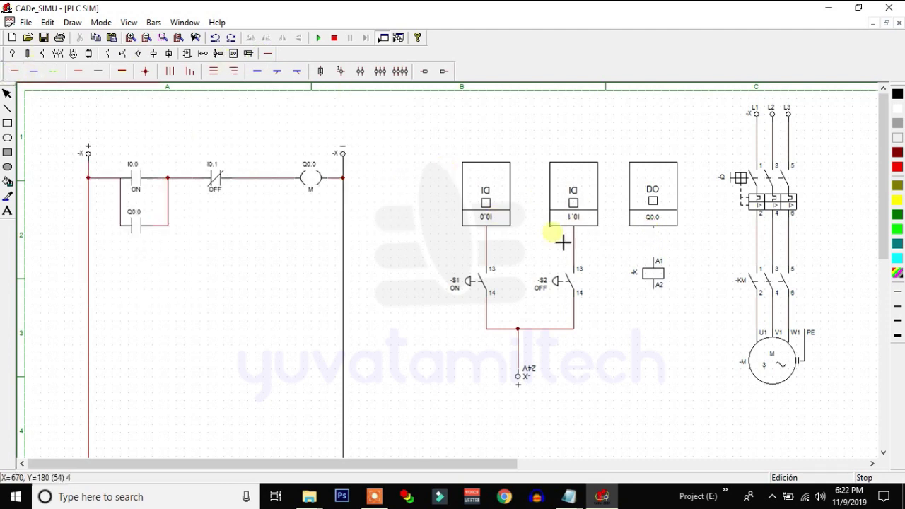
left_click(655, 231)
left_click(653, 257)
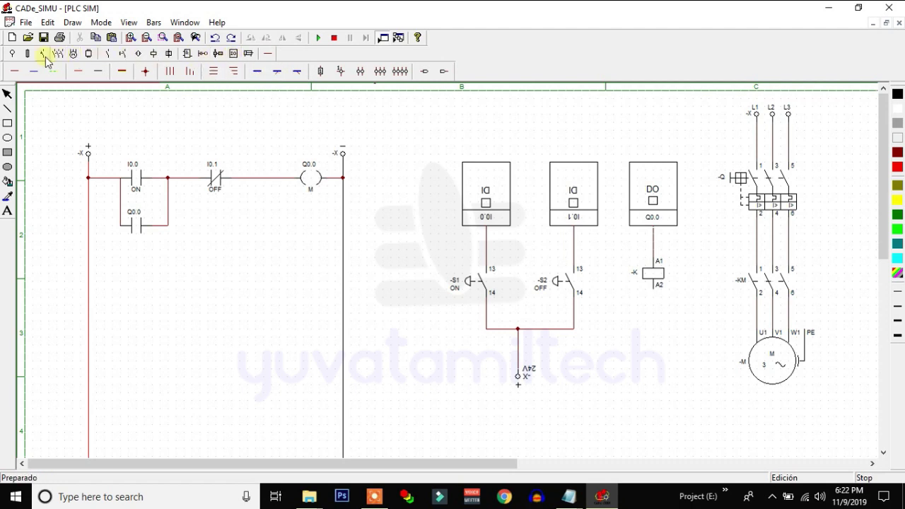
Place a -X supply terminal below the coil, flipped to negative orientation
left_click(9, 53)
left_click(347, 71)
left_click(289, 72)
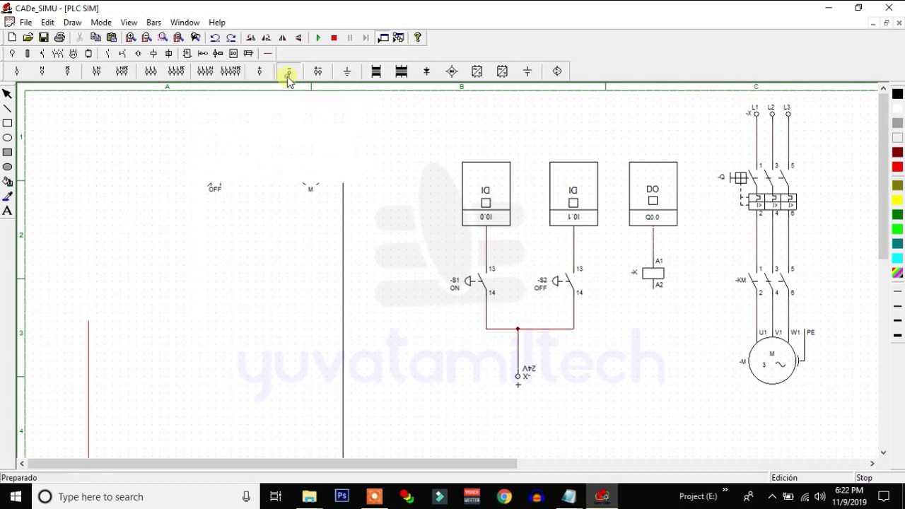
left_click(667, 357)
right_click(662, 400)
left_click(652, 346)
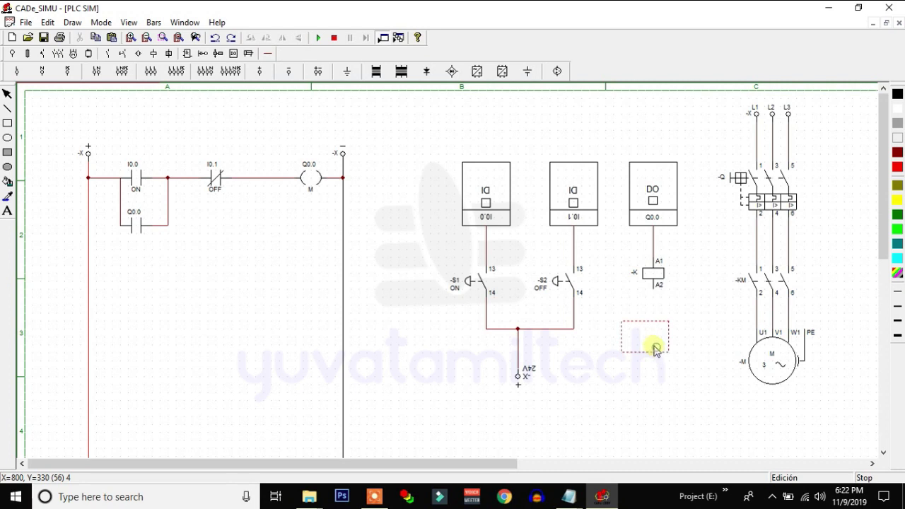
left_click(253, 40)
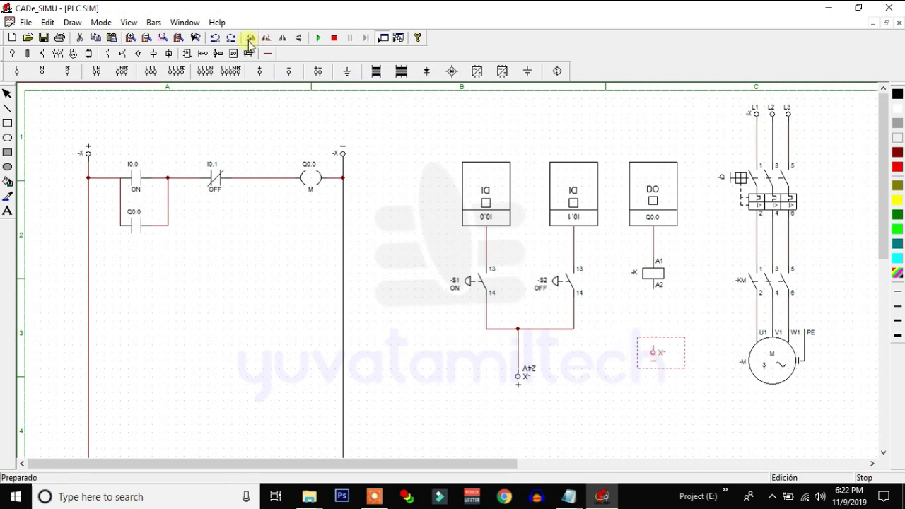
left_click(658, 327)
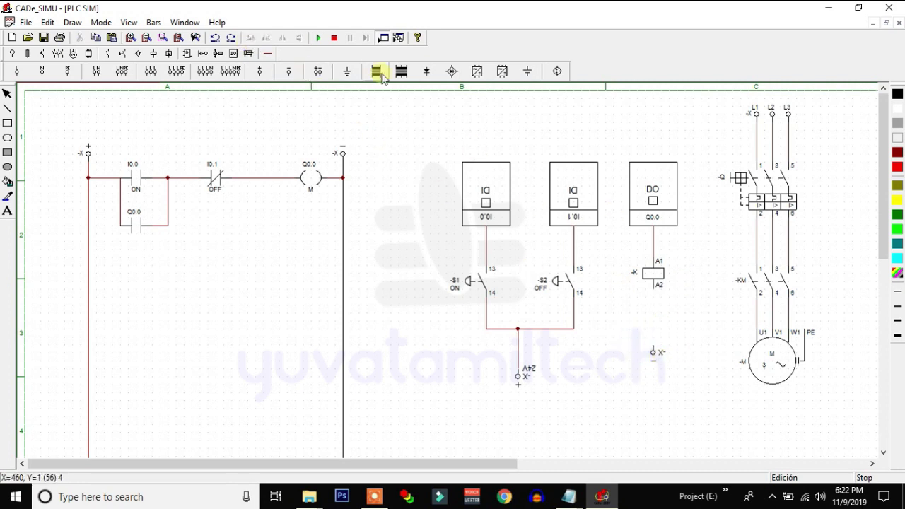
Wire coil A2 down to the -X terminal
left_click(268, 53)
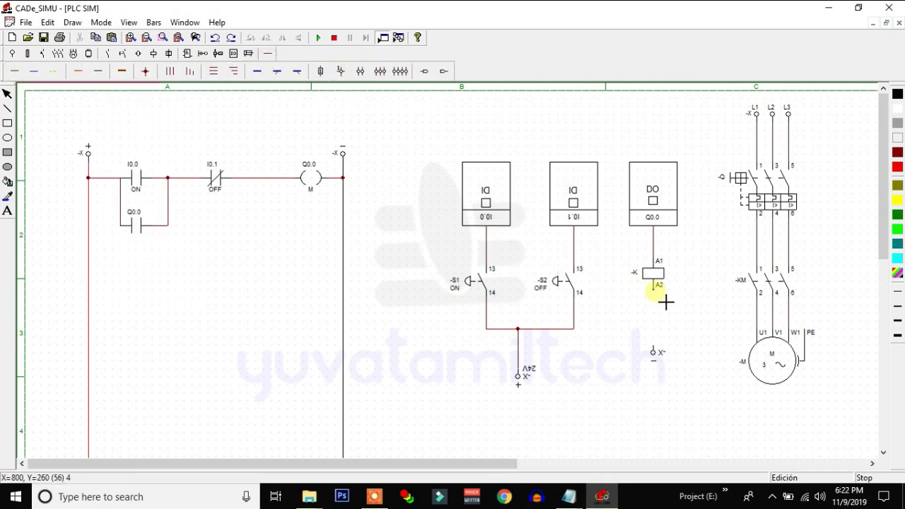
left_click_drag(654, 286, 656, 352)
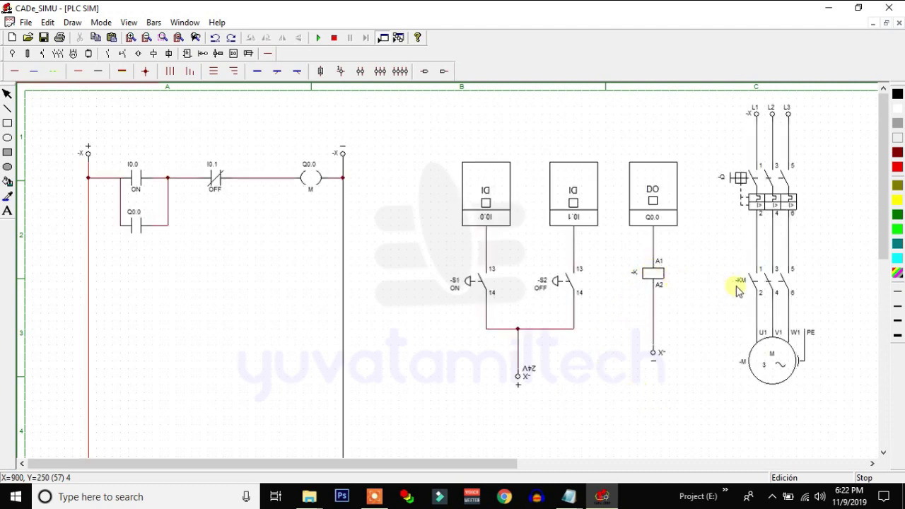
double_click(754, 286)
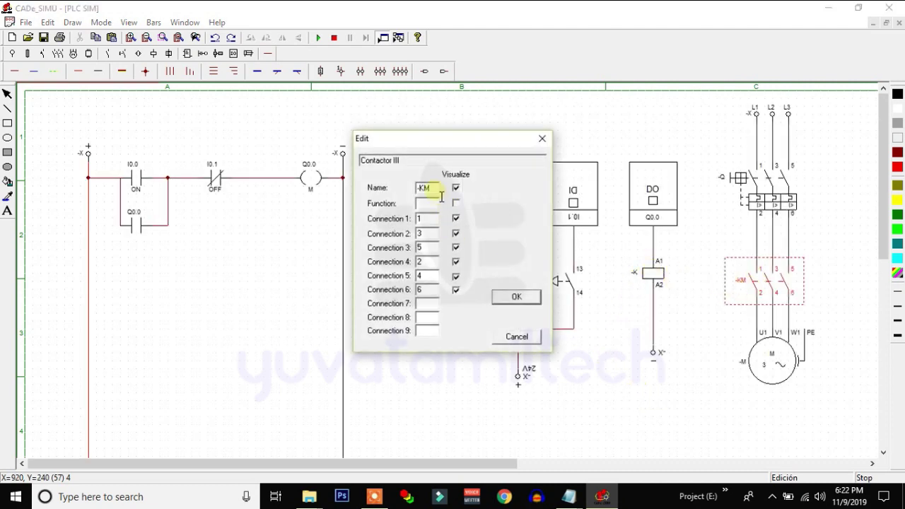
Rename contactor -KM to -K, then simulate and press S1 ON
key("BackSpace")
left_click(516, 297)
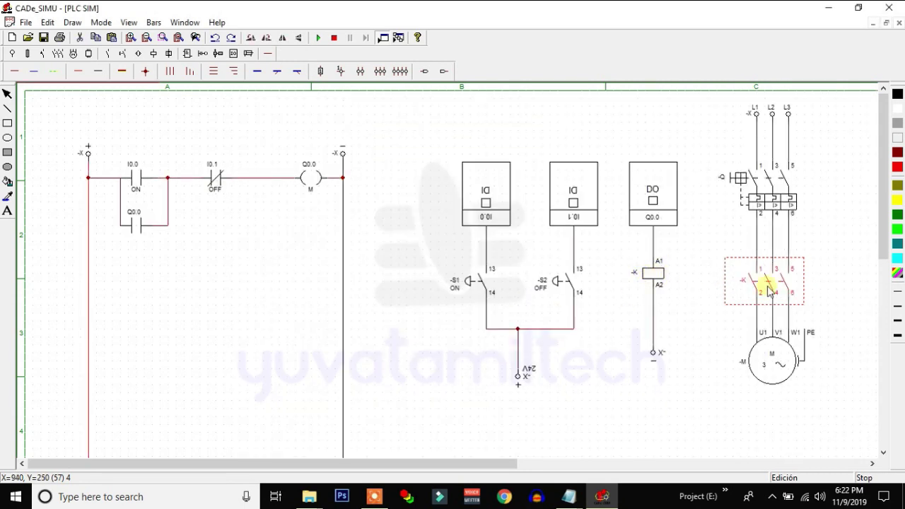
left_click(318, 38)
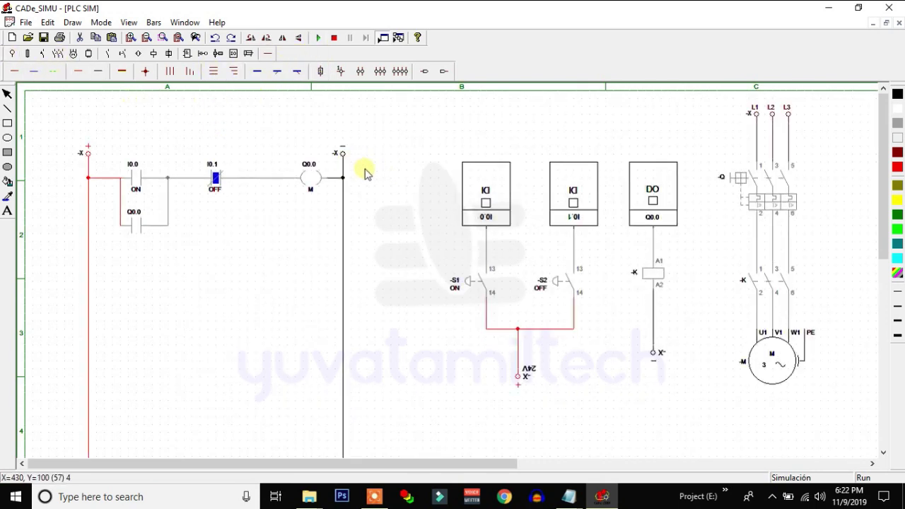
left_click(474, 286)
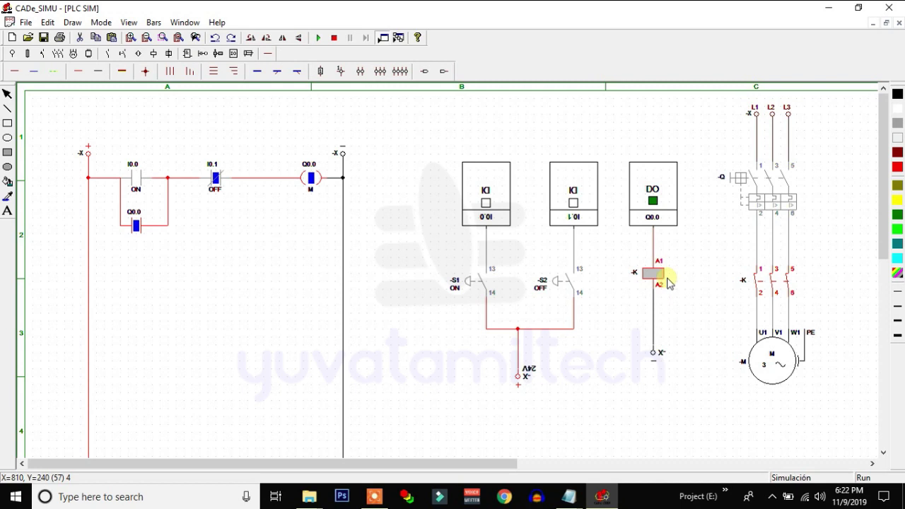
Close breaker -Q so motor -M runs, then press OFF pushbutton S2 to stop it
left_click(735, 178)
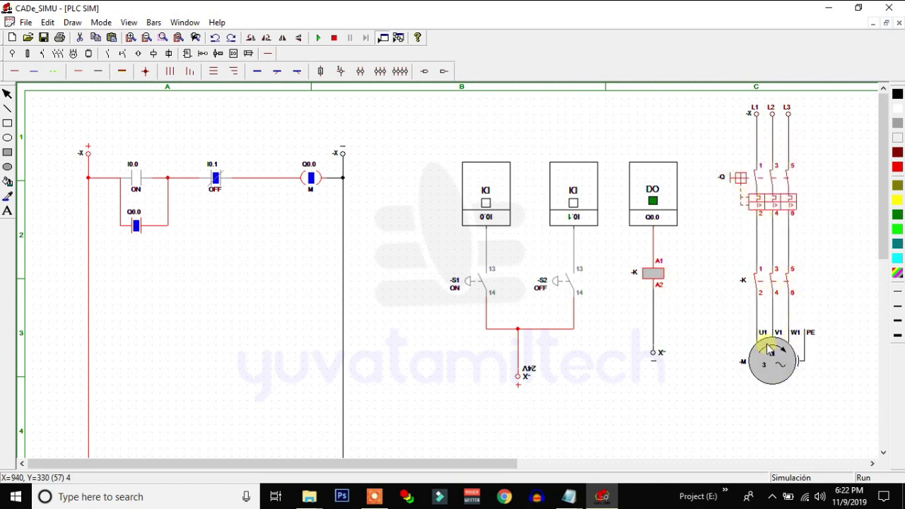
left_click(553, 290)
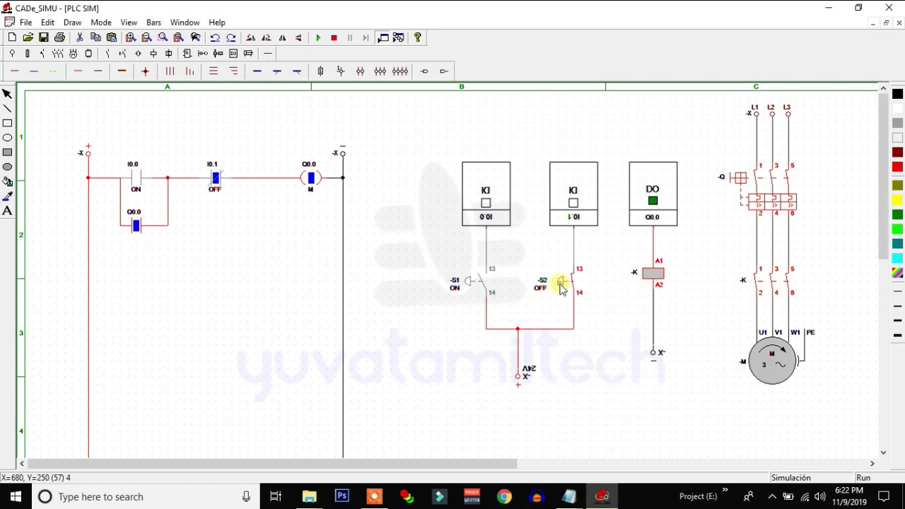